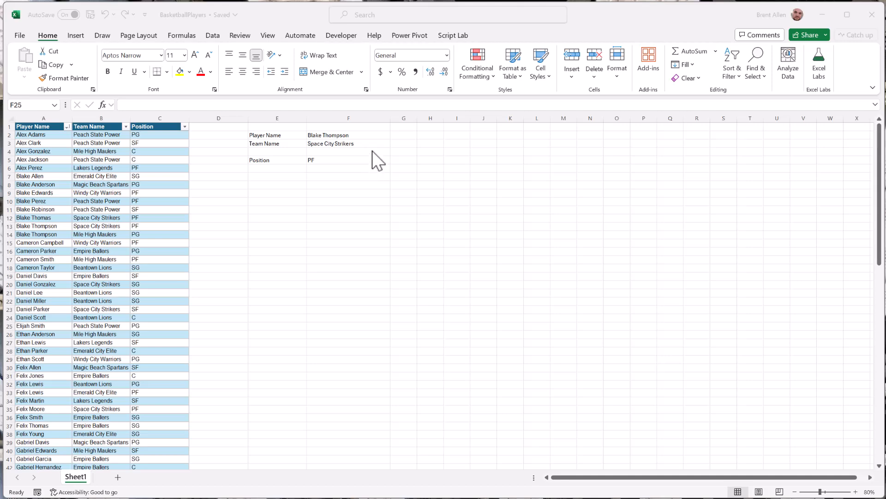
- Choose Mile High Maulers as the team name in F3 and inspect the Position formula in F5
left_click(383, 141)
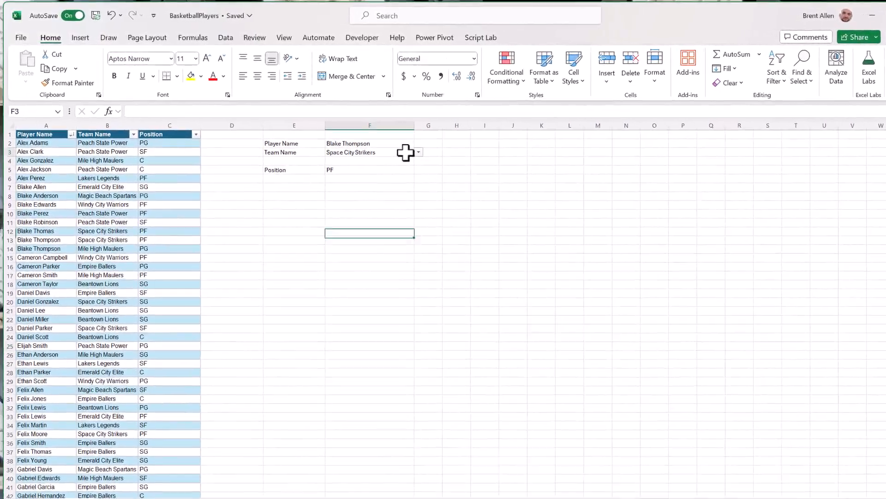
left_click(405, 153)
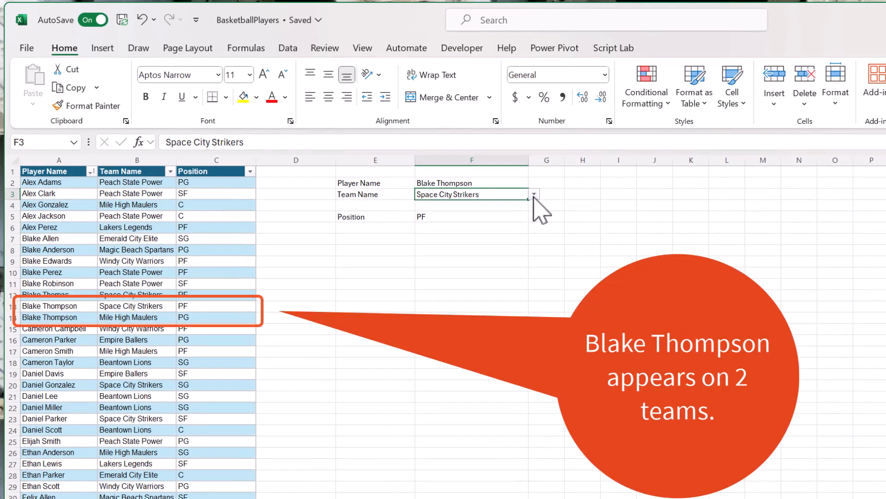
left_click(534, 195)
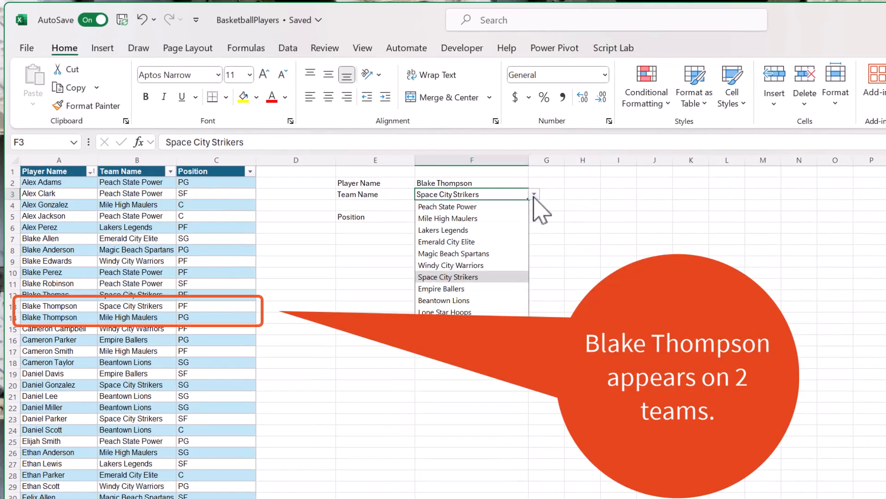
left_click(507, 218)
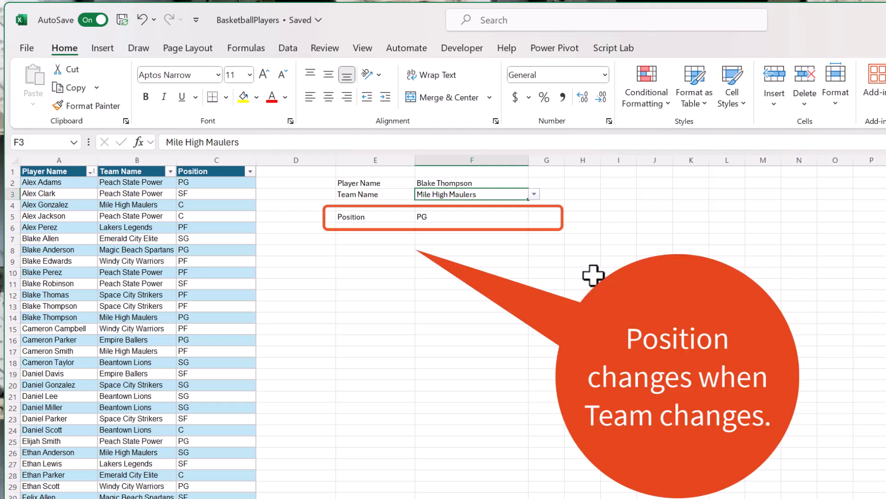
left_click(482, 218)
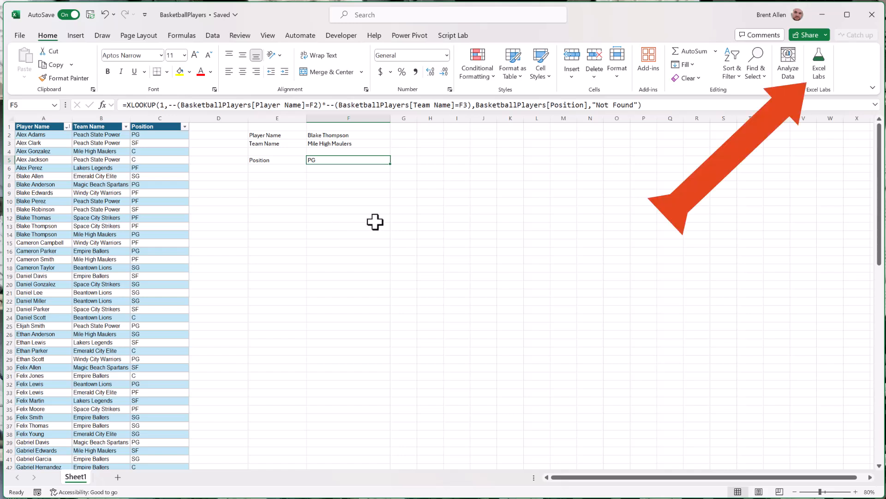
- Open Excel Labs and start a new named function called MLOOKUP
left_click(821, 74)
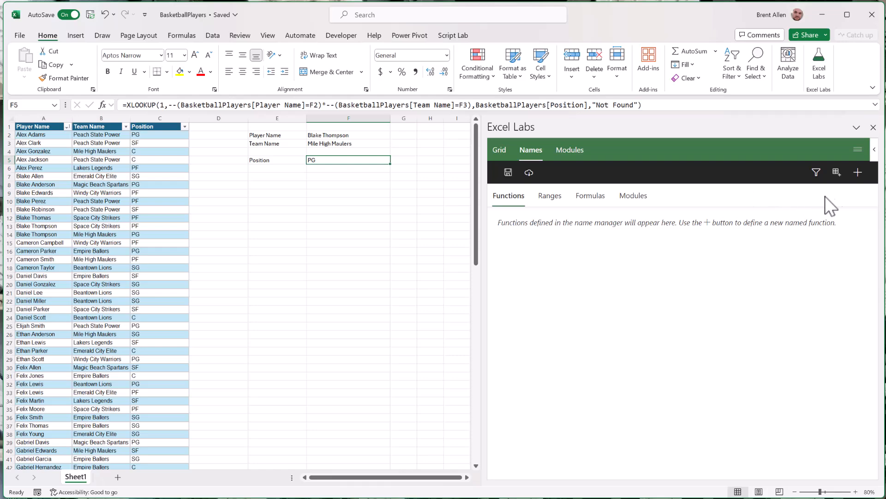
left_click(858, 172)
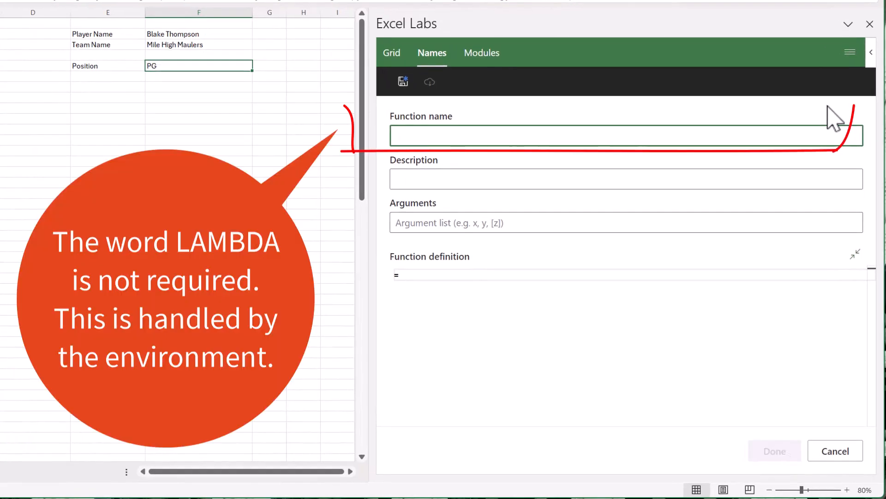
type("MLOOKUP")
key("Tab")
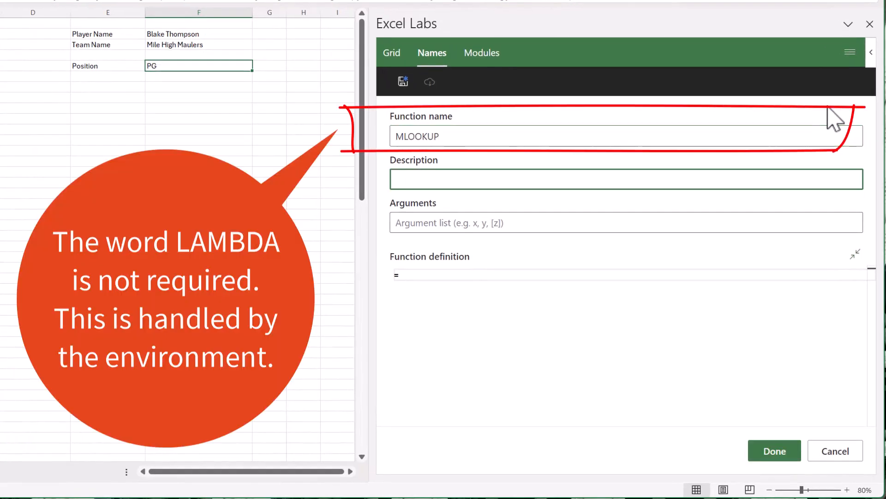
- Enter the function description "Returns a value from a lookup array based on multiple criteria."
type("Returns a value fro")
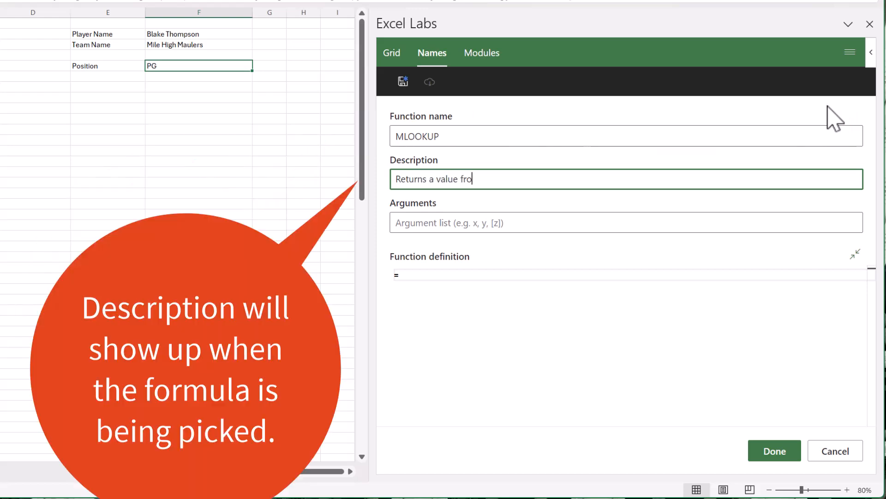
type("m a lookup array based on multiple criteria.")
- Add the required arguments return_array, lookup_value1 and lookup_array1 to the MLOOKUP function
left_click(753, 231)
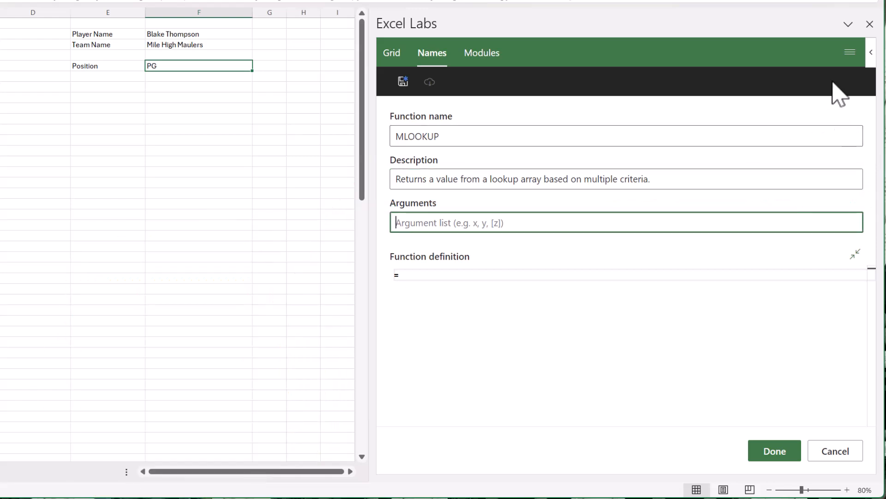
type("return_array")
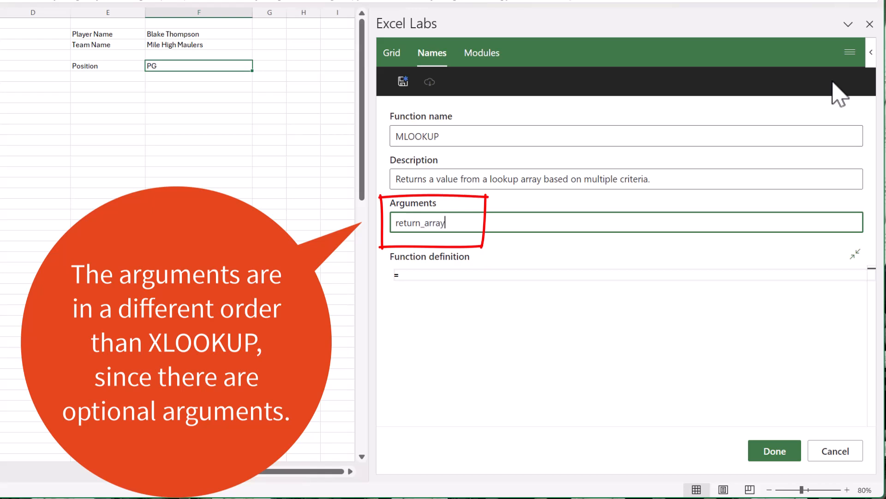
key("Return")
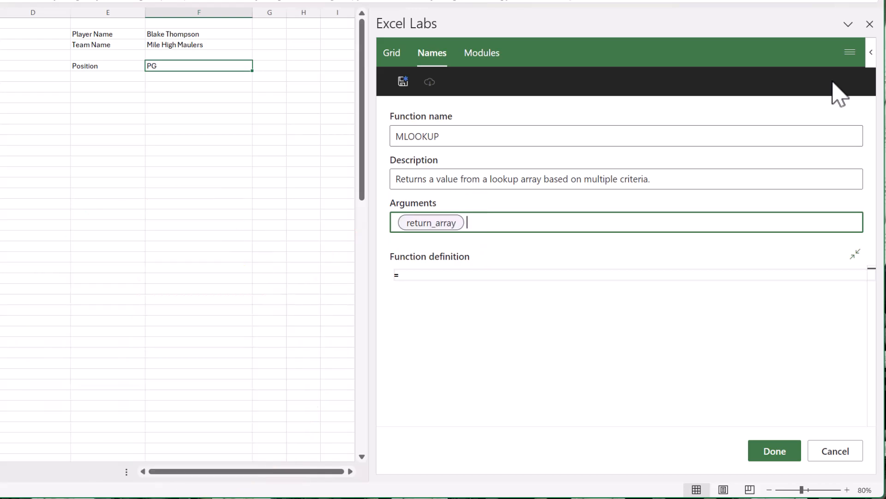
type("lookup_value1")
key("Return")
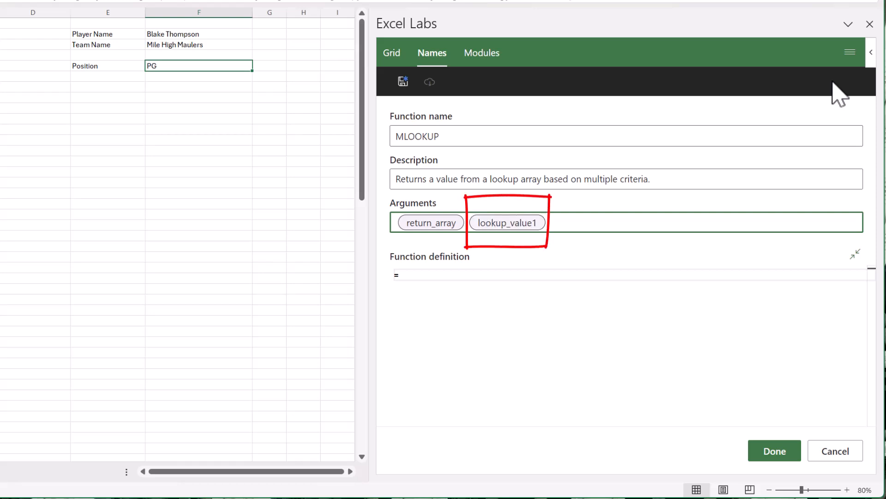
type("lookup_array1")
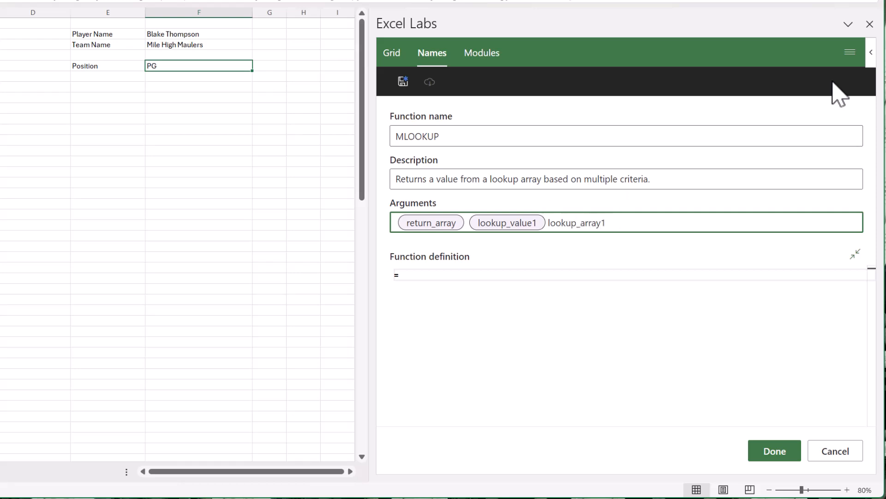
key("Return")
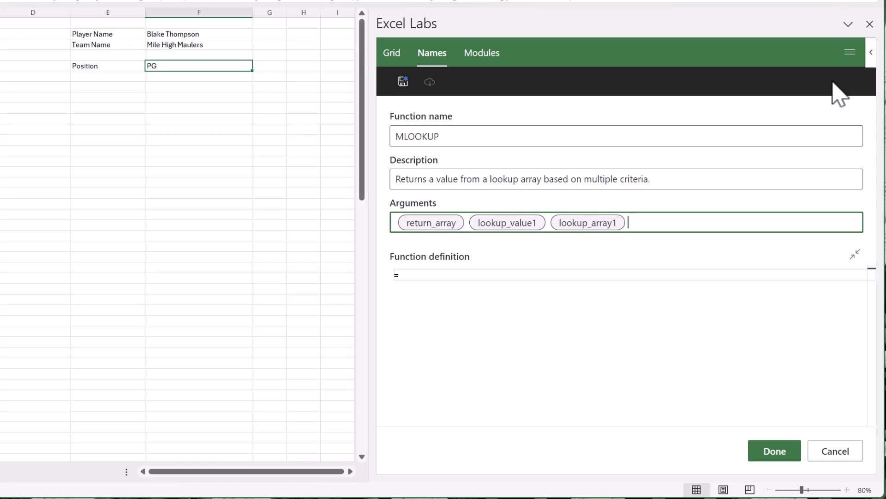
- Add the optional arguments [lookup_value2] and [lookup_array2] to the MLOOKUP function
type("[lookup")
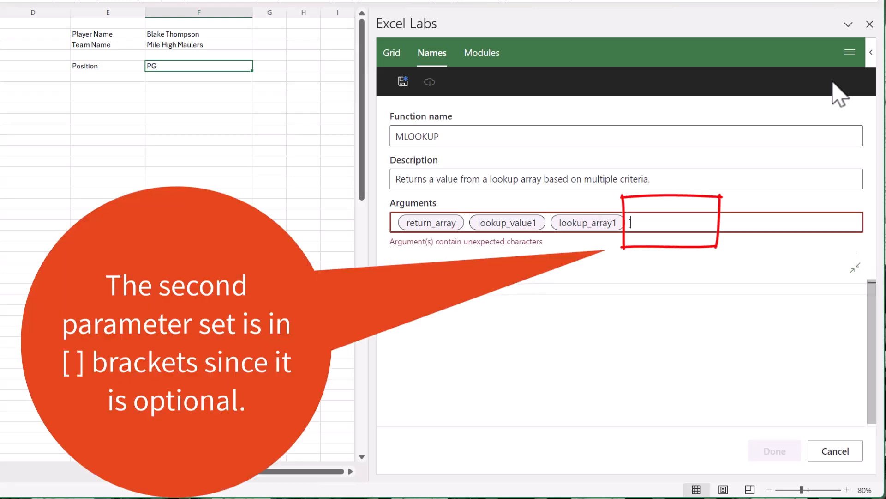
type("_")
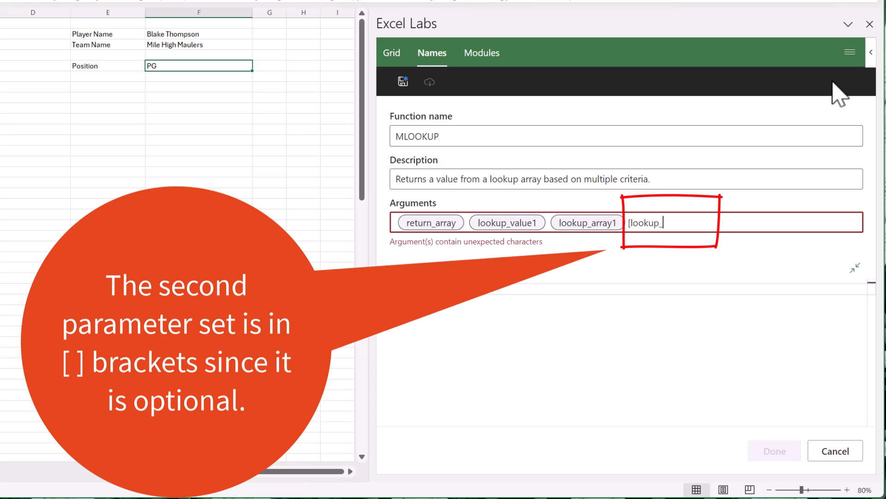
type("value2]")
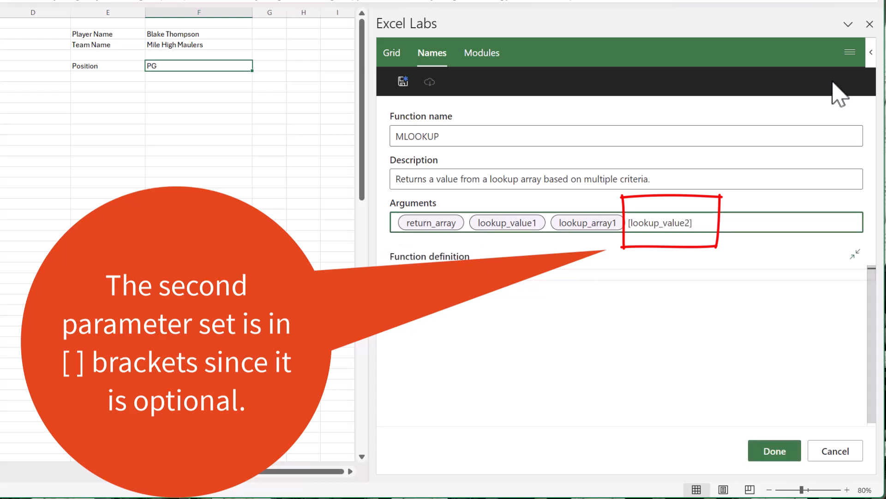
key("Return")
type("[")
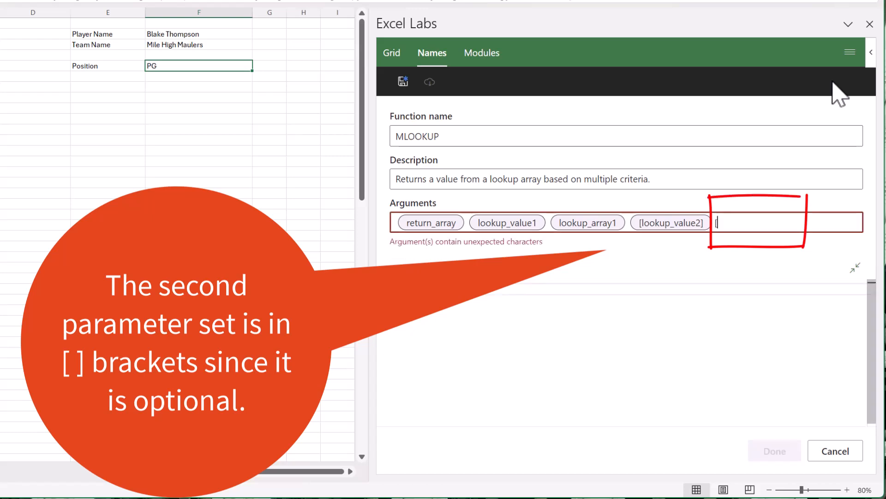
type("lookup_array2]")
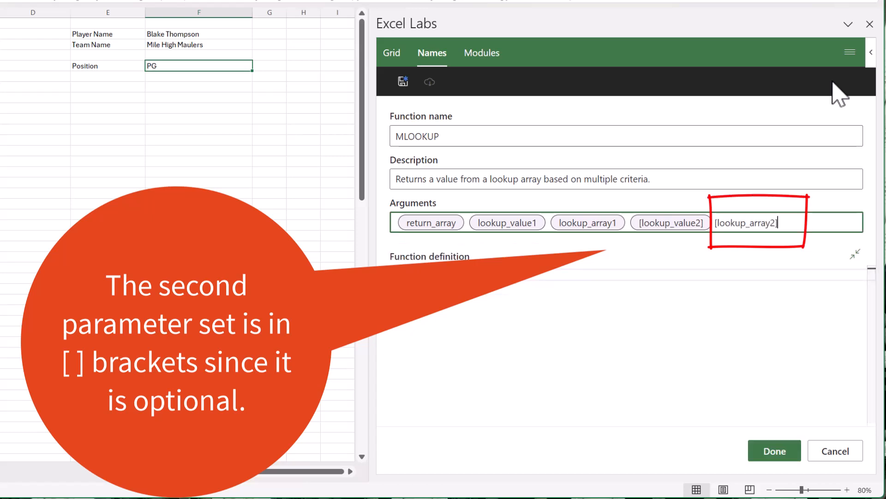
key("Return")
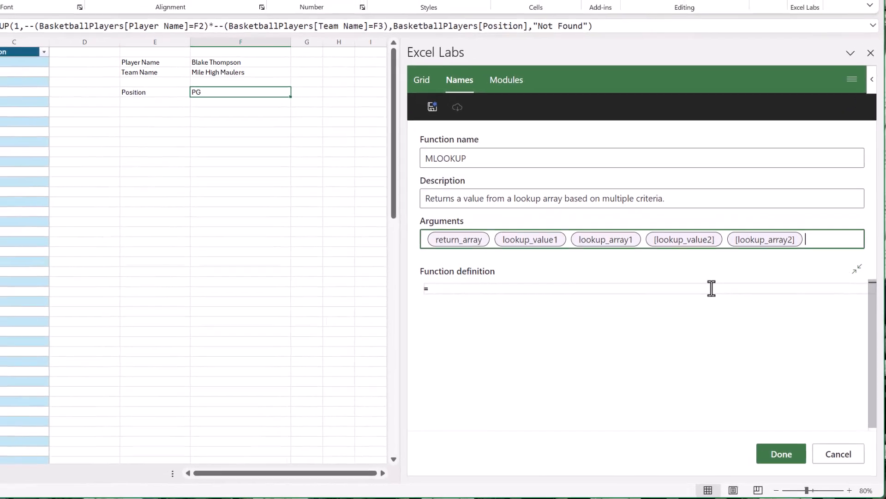
- Begin the function definition with a multi-line XLOOKUP that uses 1 as its lookup value
left_click(711, 288)
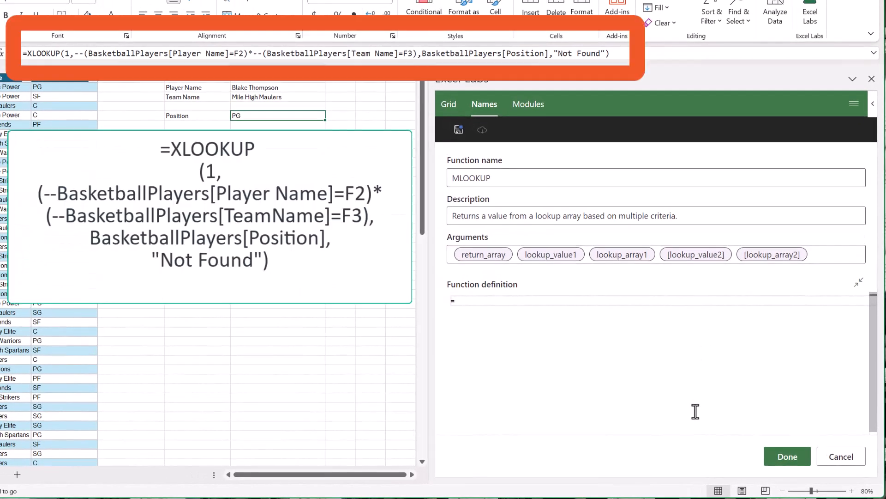
type("xl")
key("Tab")
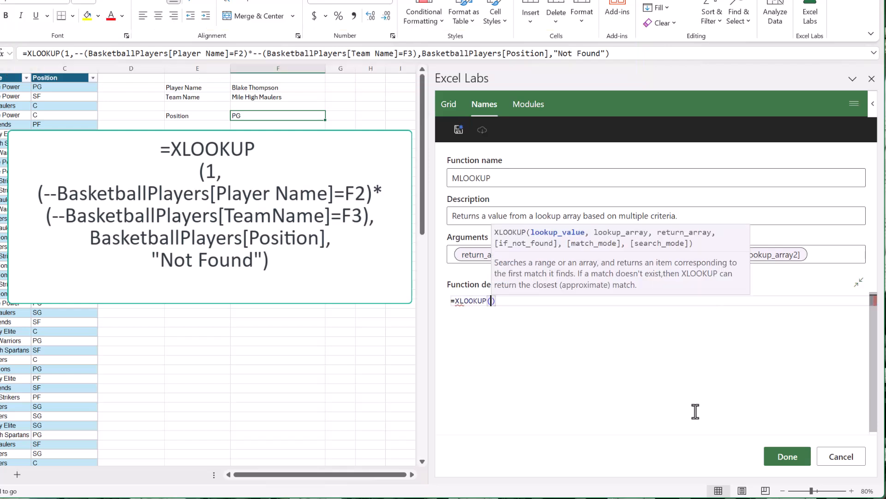
key("Return")
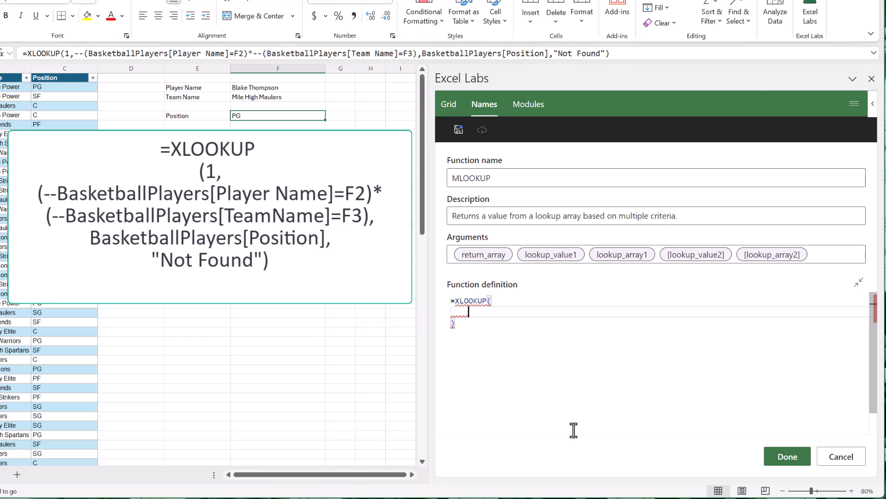
type("1")
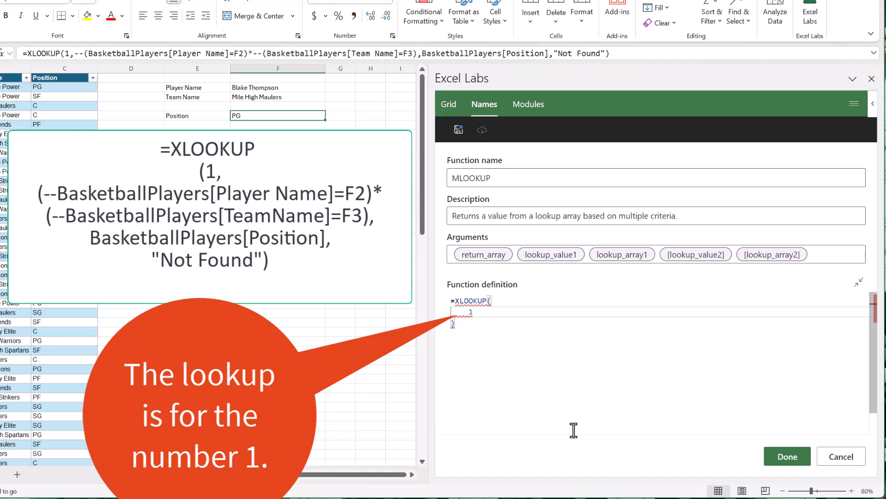
type(",")
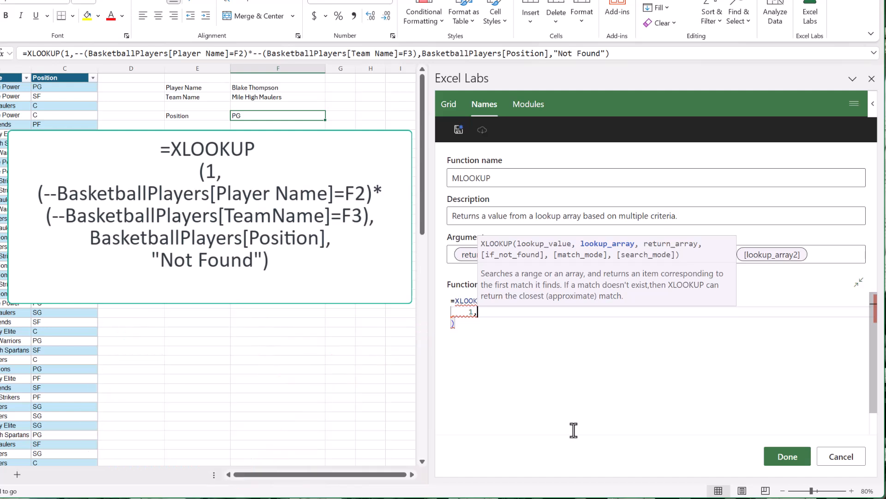
key("Return")
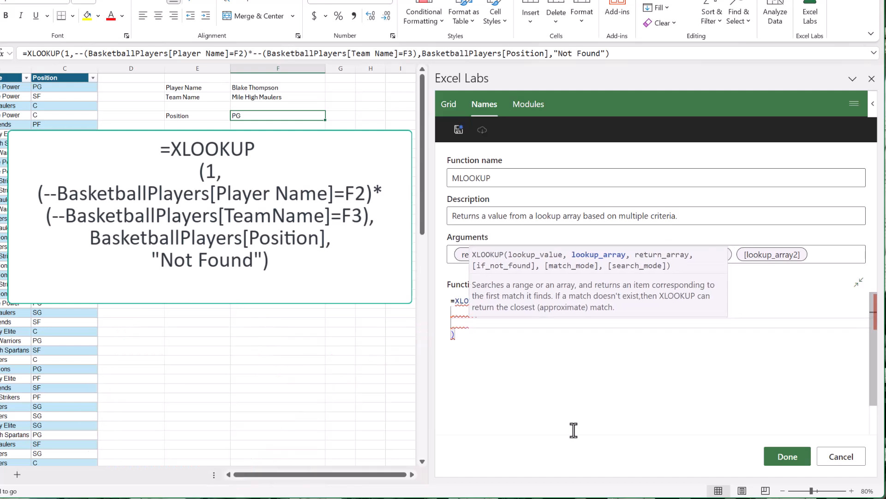
- Add the first criterion --(lookup_array1=lookup_value1)* as XLOOKUP's lookup array and start a new line below it
left_click(574, 400)
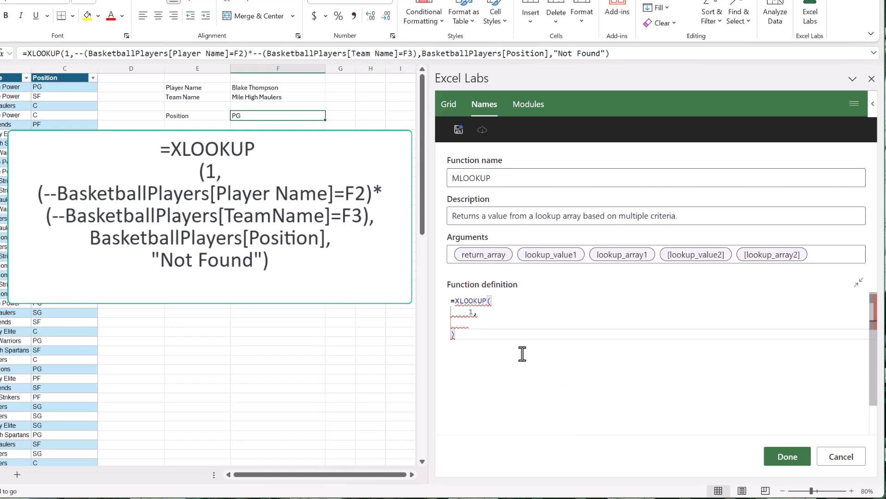
left_click(498, 328)
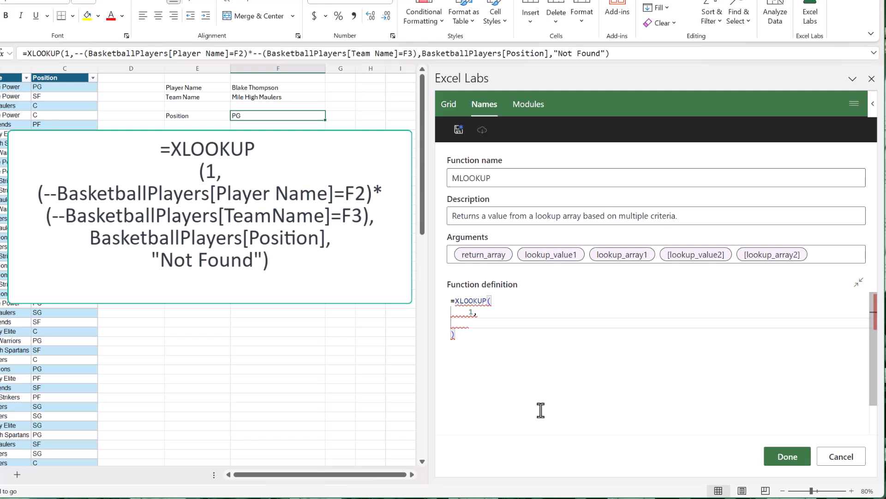
type("--(look")
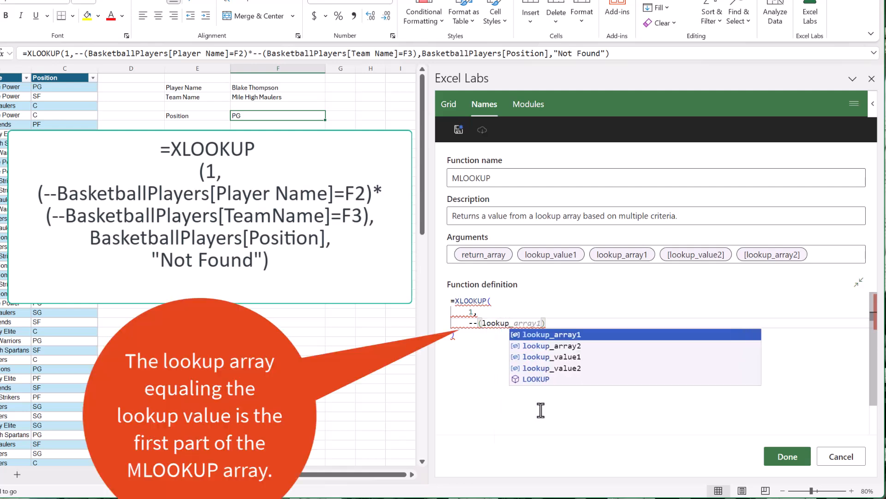
type("up_array1")
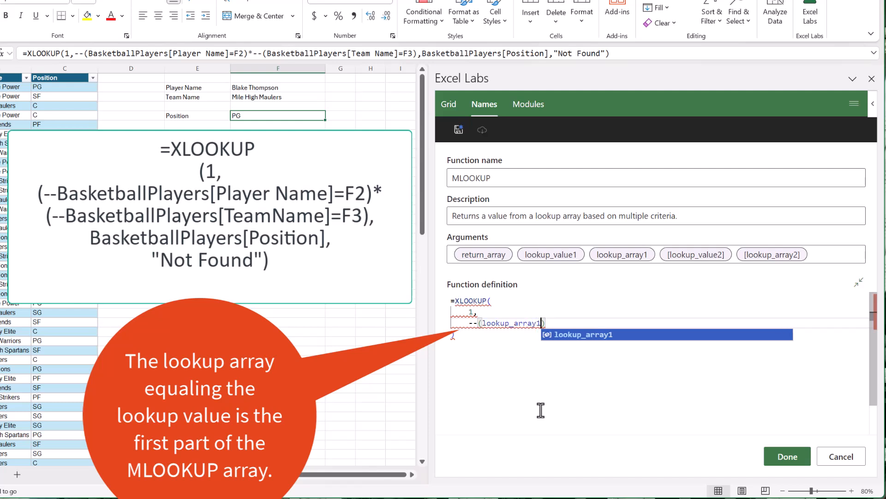
type("=l")
type("ookup_valu")
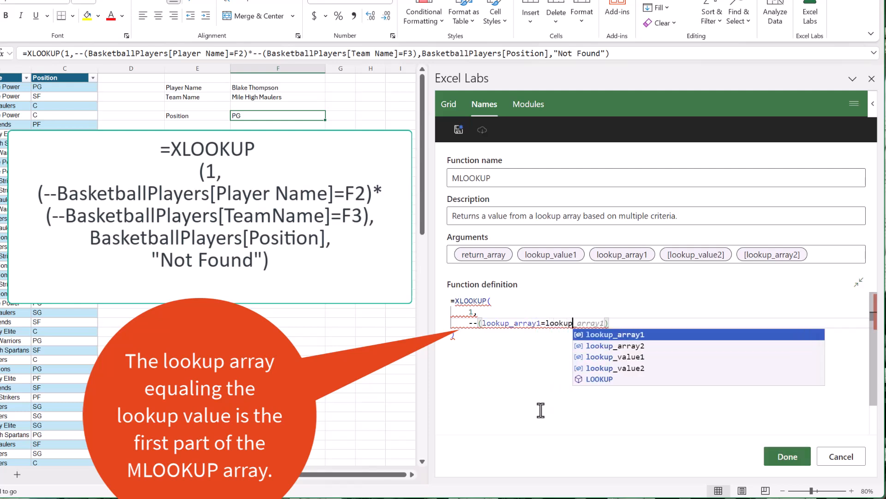
key("Tab")
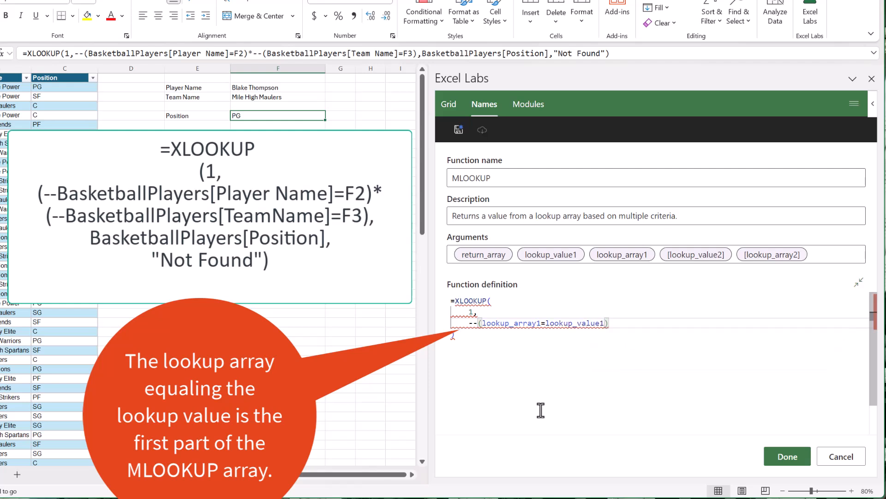
type("*")
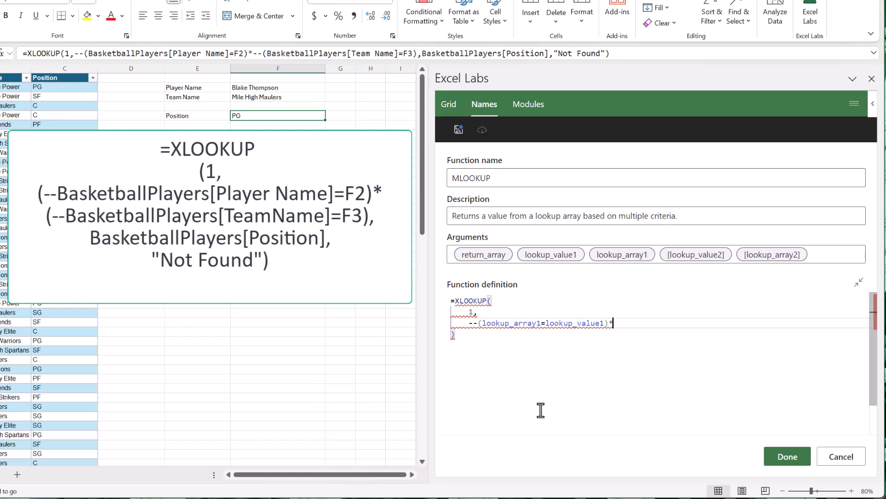
key("Return")
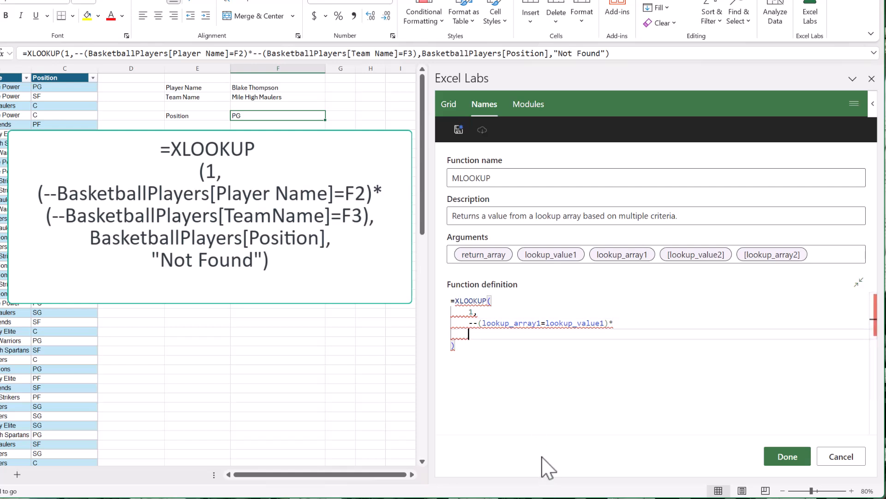
- Start the second criterion with an IF function that tests ISBLANK(lookup_value2) as its condition
type("if")
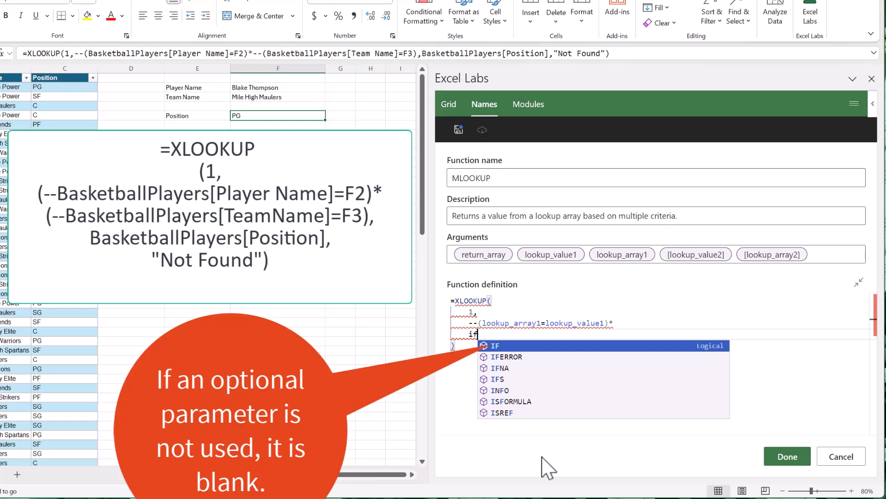
type("(")
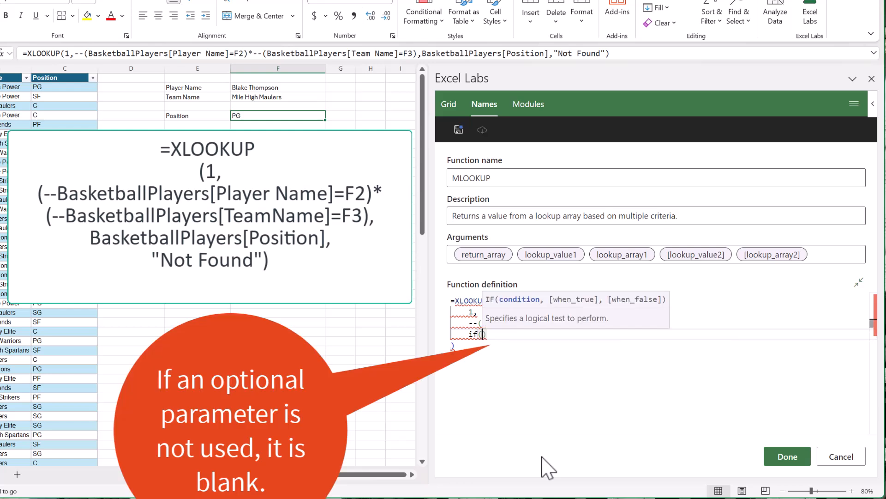
type("isb")
key("Tab")
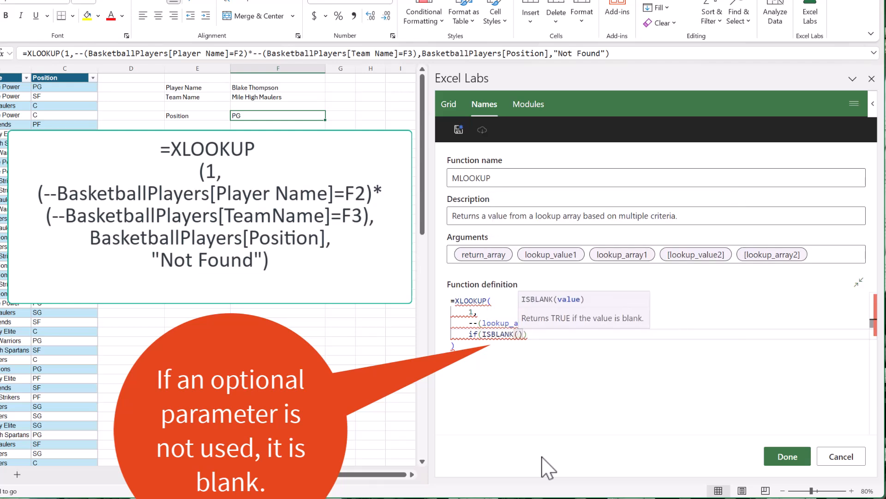
type("lookup_value2")
key("Down")
key("Down")
key("Down")
key("Tab")
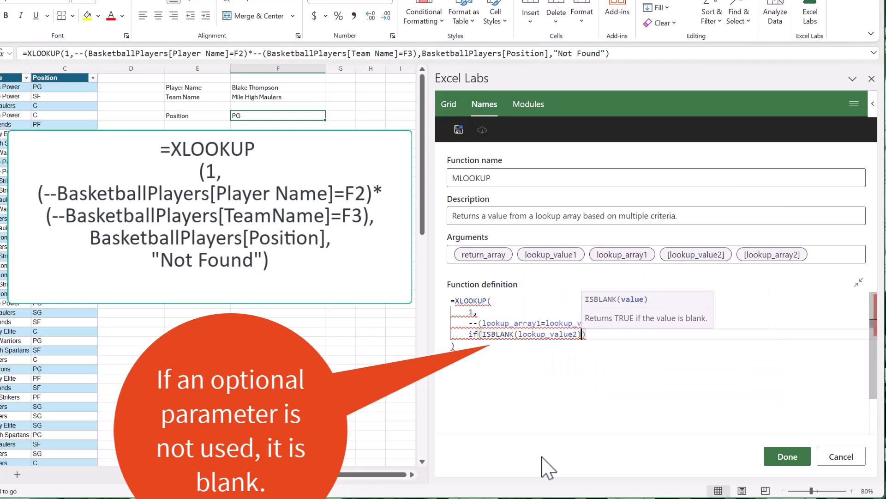
type(")")
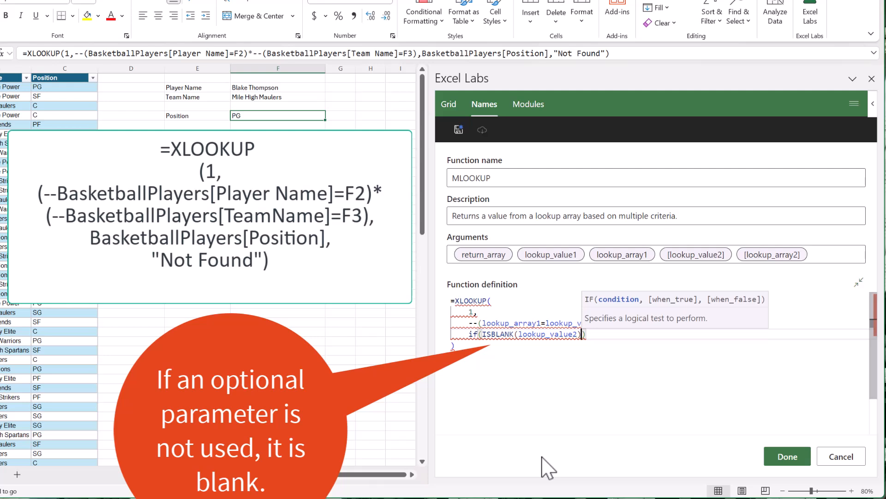
type(",")
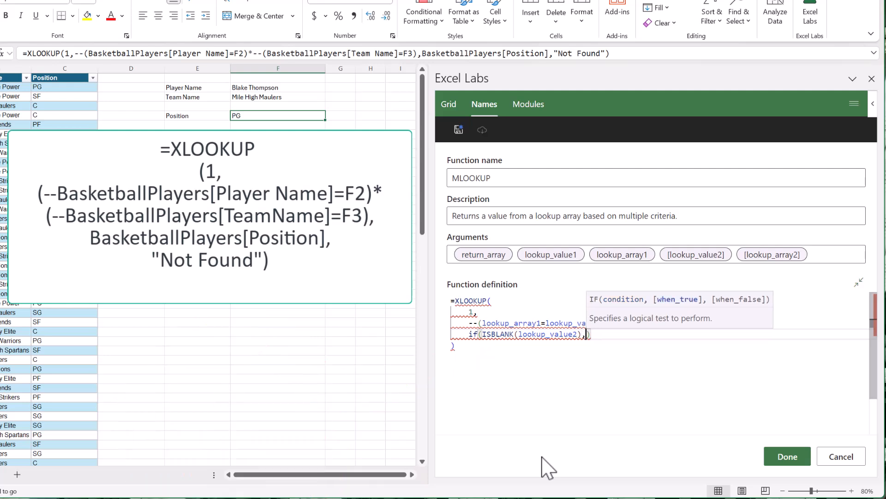
type("1")
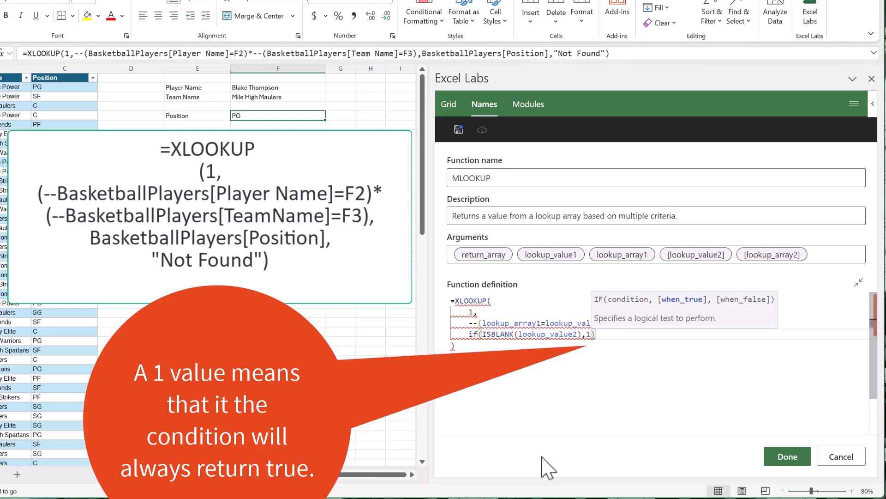
- Complete the IF so it returns 1 when true and --(lookup_array2=lookup_value2) when false
type(",")
type("--(loo")
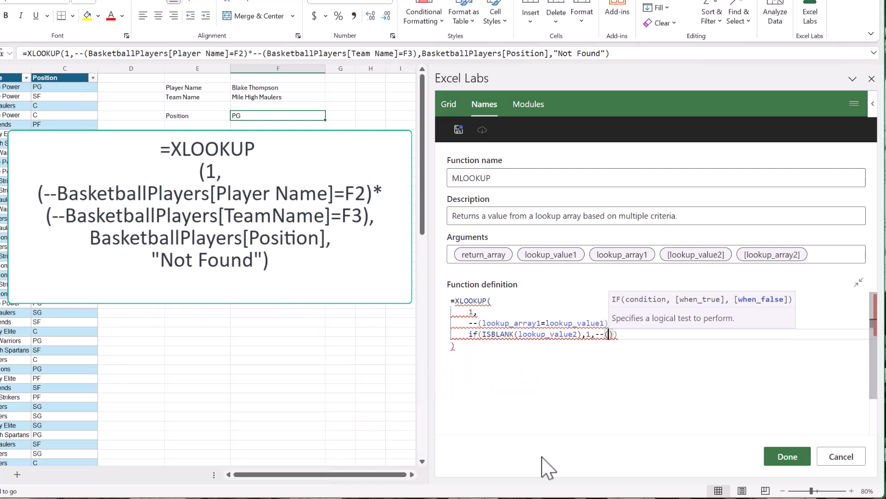
type("kup")
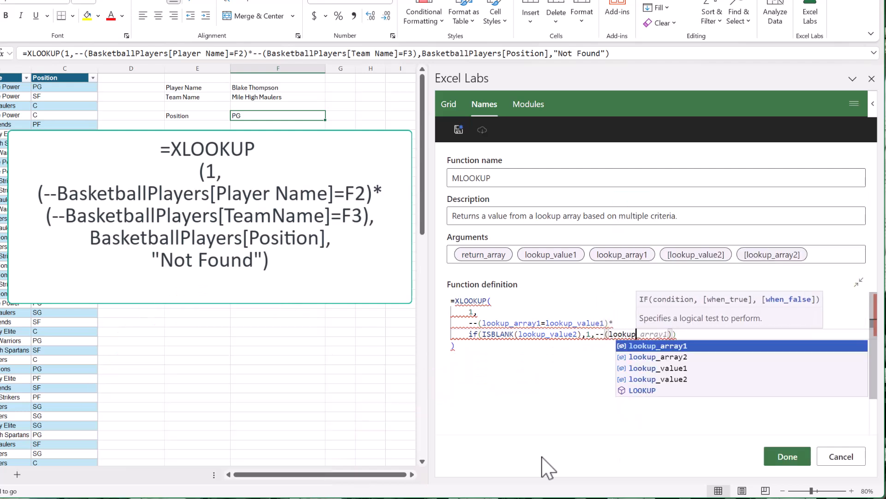
type("_array2=")
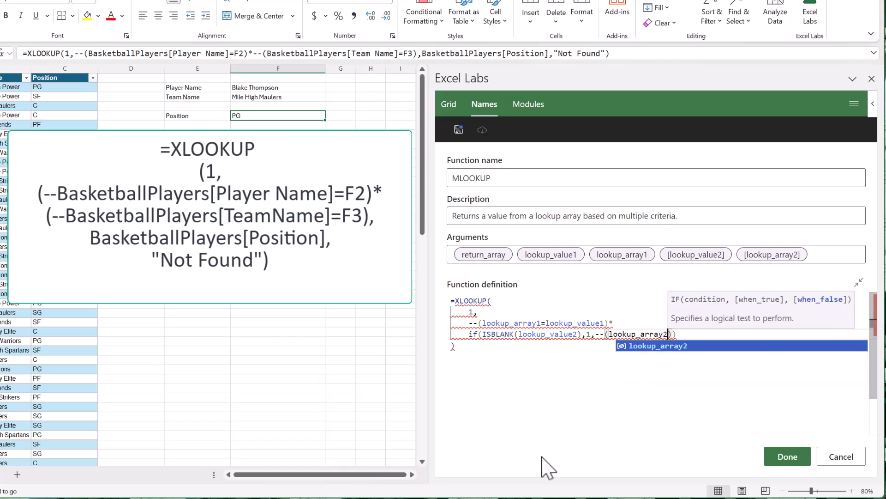
type("lookup_value")
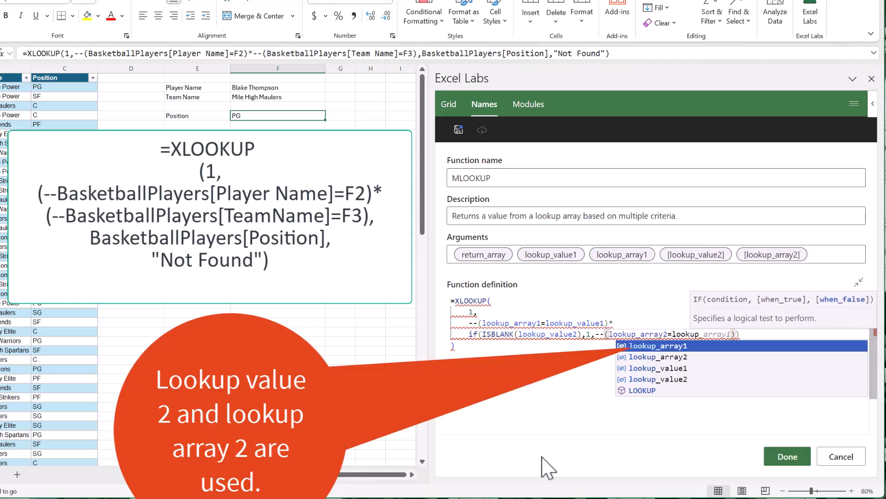
type("2")
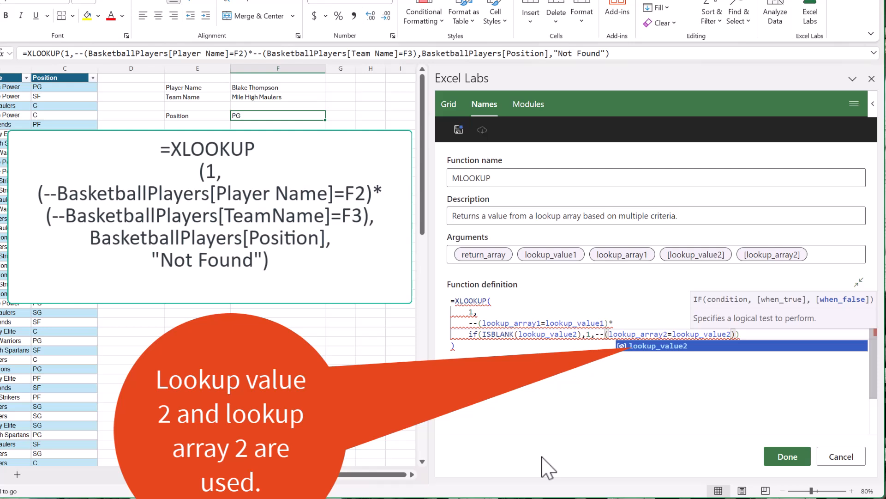
type(")")
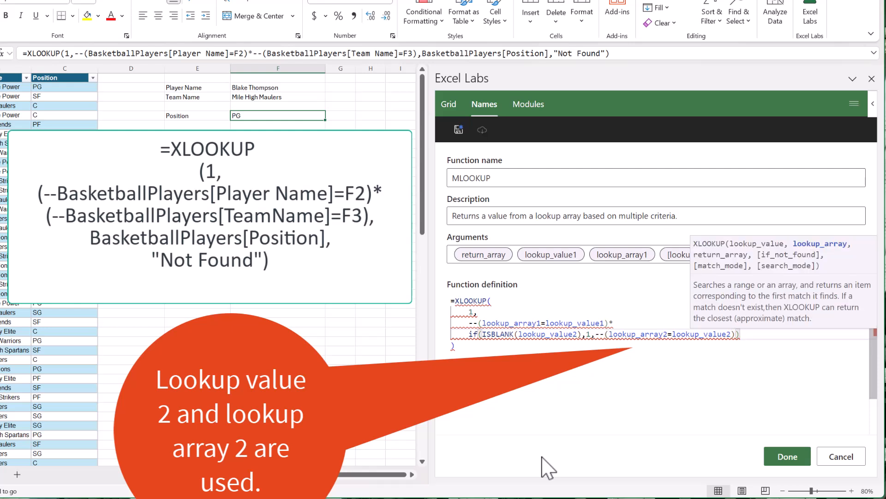
type(",")
- Add return_array on a new line as XLOOKUP's return array argument
key("Return")
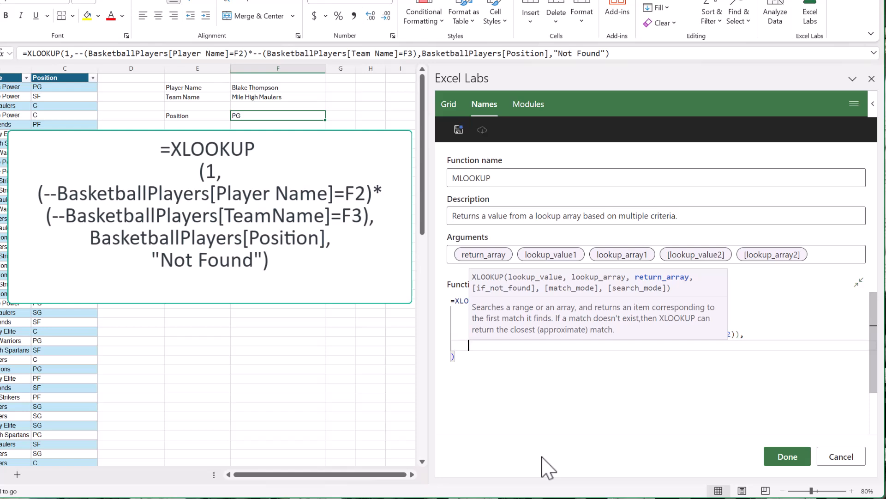
type("return_array")
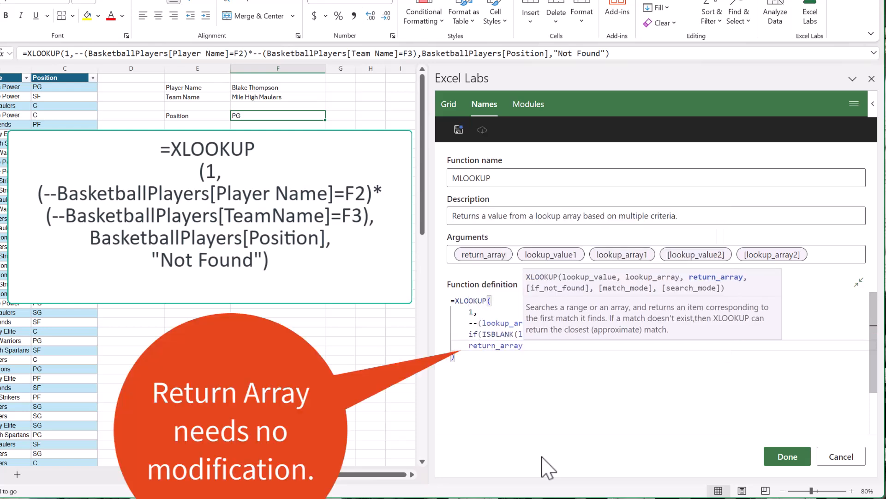
- Save the completed MLOOKUP function definition and close Excel Labs
left_click(682, 371)
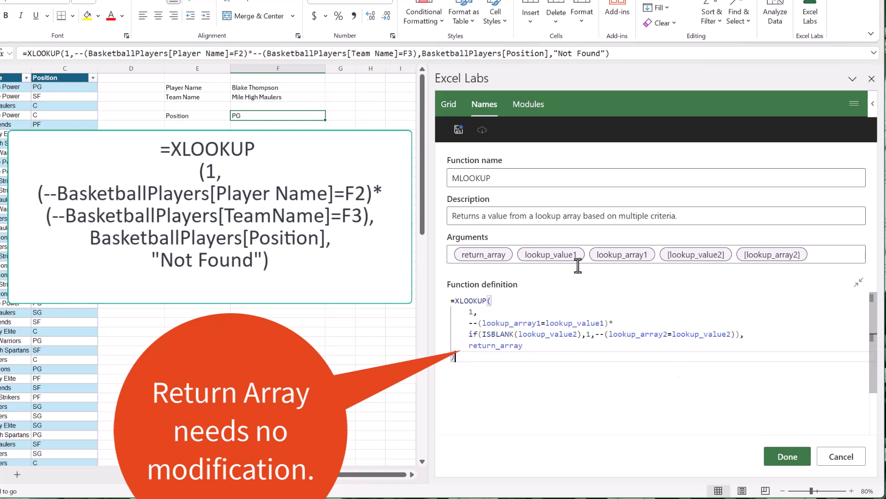
left_click(458, 130)
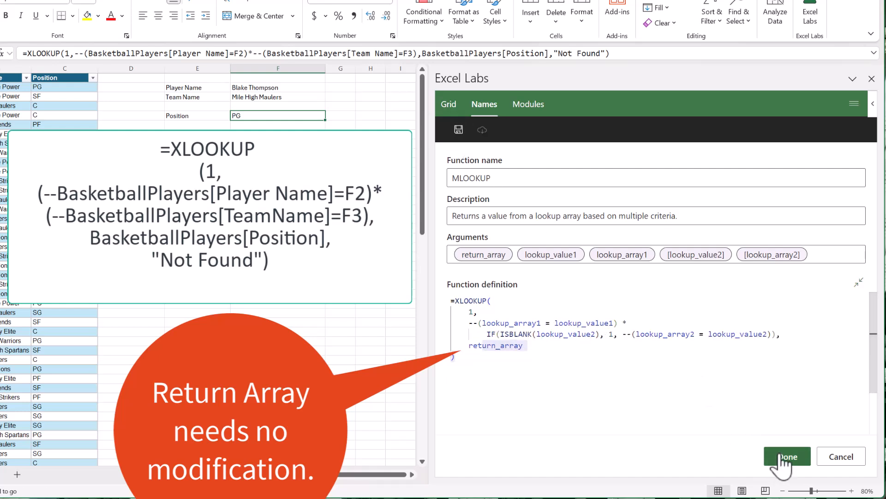
left_click(785, 457)
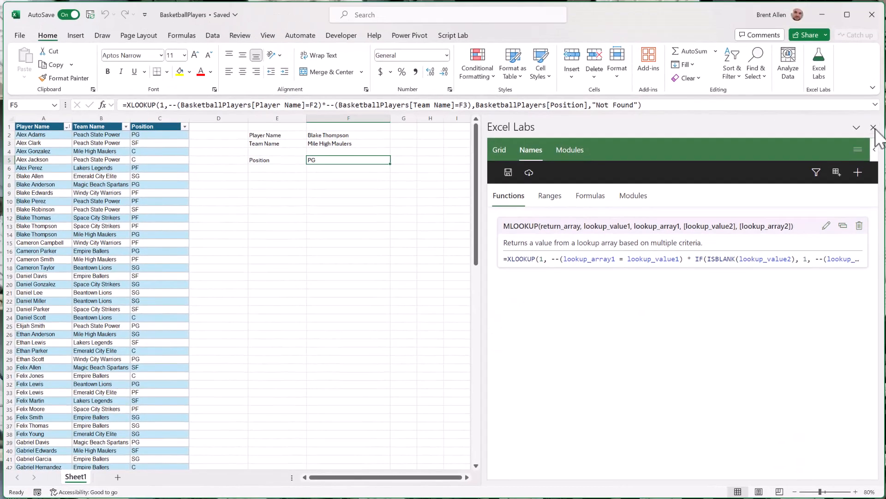
left_click(871, 78)
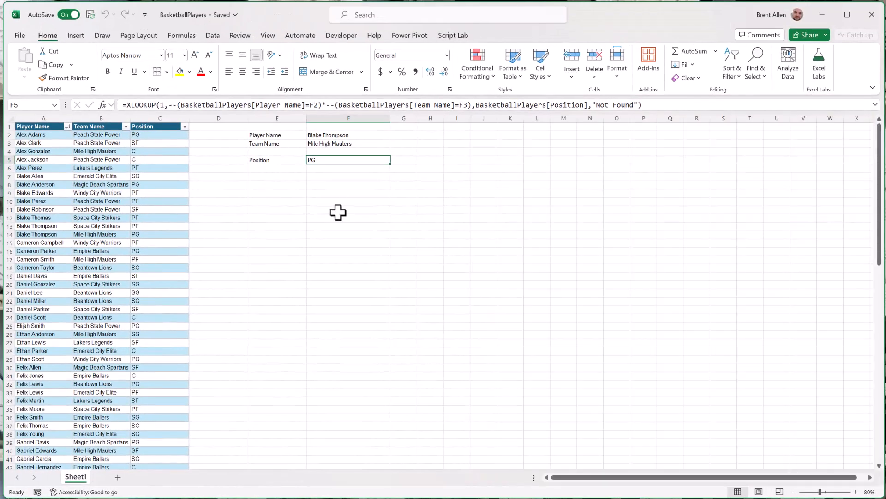
- Set the player name in F2 to the player from table row 2 and the team name in F3 to Peach State Power
key("Down")
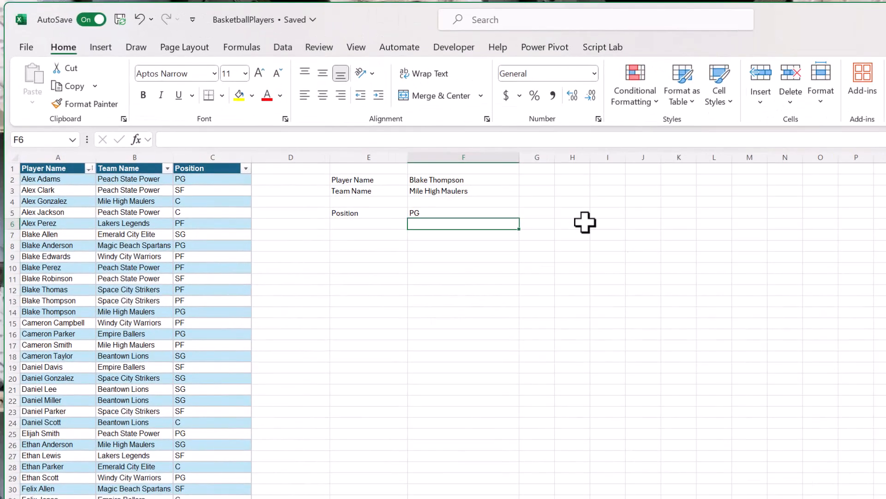
left_click(508, 180)
left_click(525, 180)
scroll(508, 207, "up", 3)
left_click(496, 194)
left_click(501, 192)
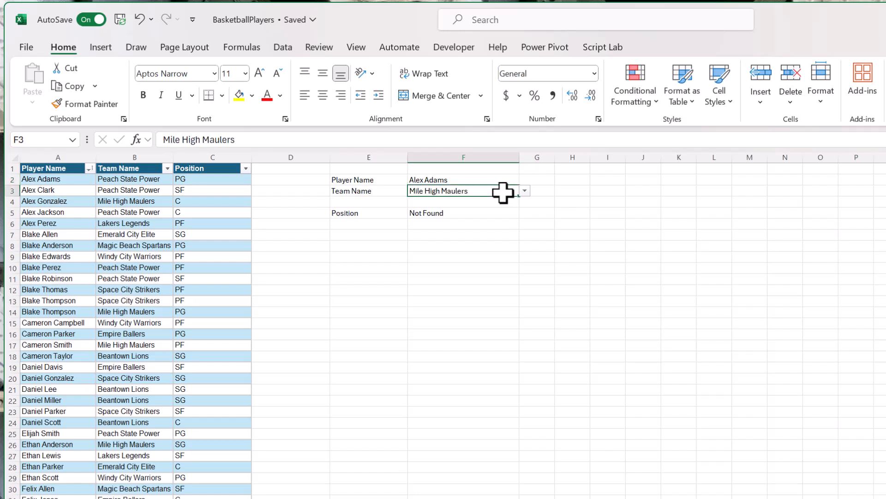
left_click(524, 191)
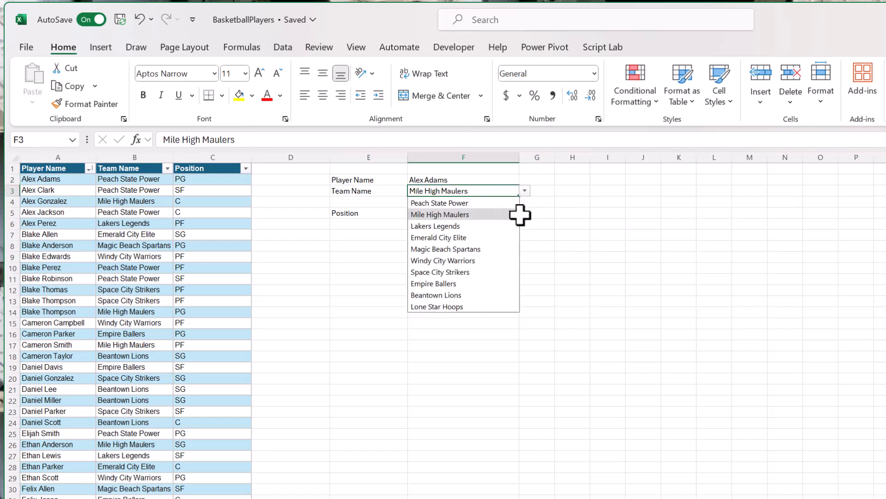
left_click(504, 203)
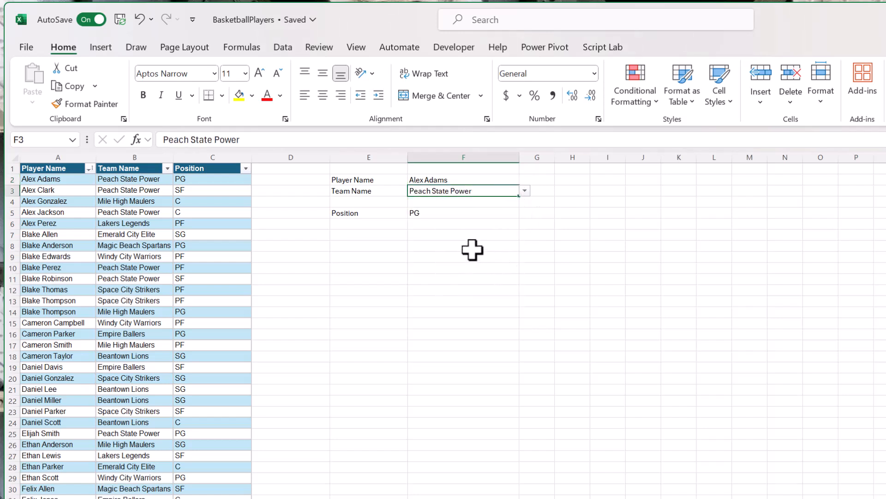
- Start an MLOOKUP formula in cell F6 with BasketballPlayers[Position] as the return array
left_click(475, 225)
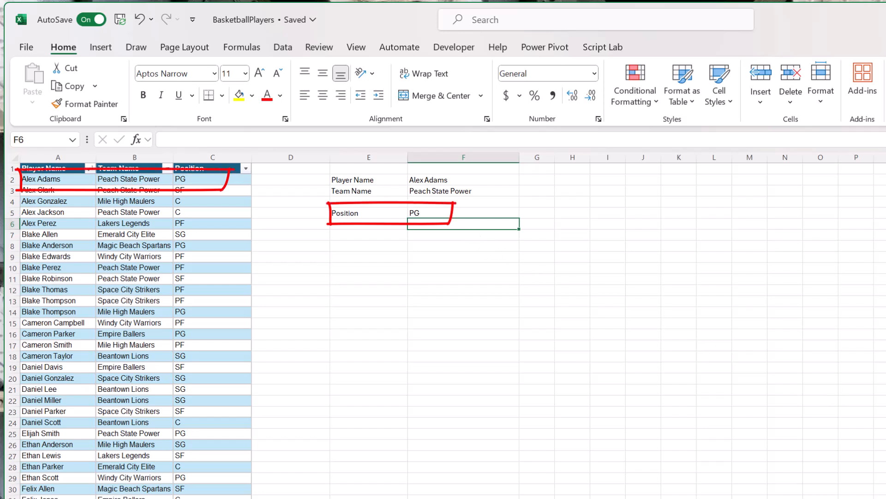
type("=ml")
key("Tab")
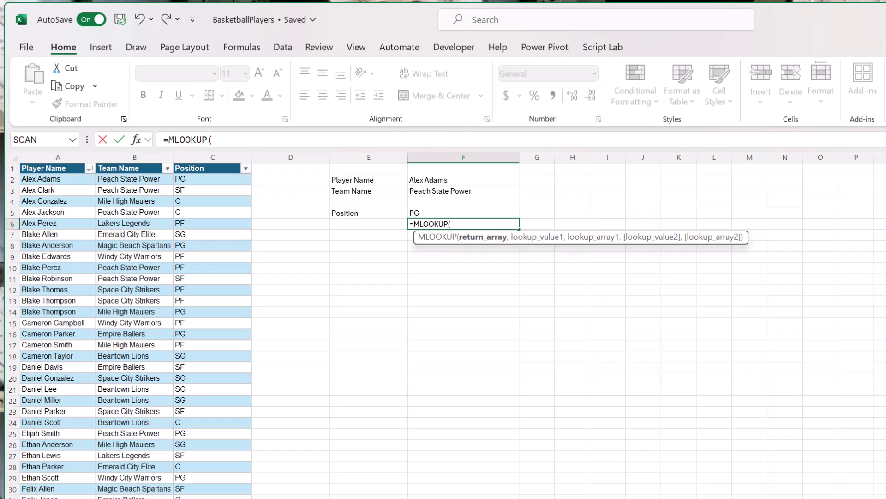
type("Bas")
key("Tab")
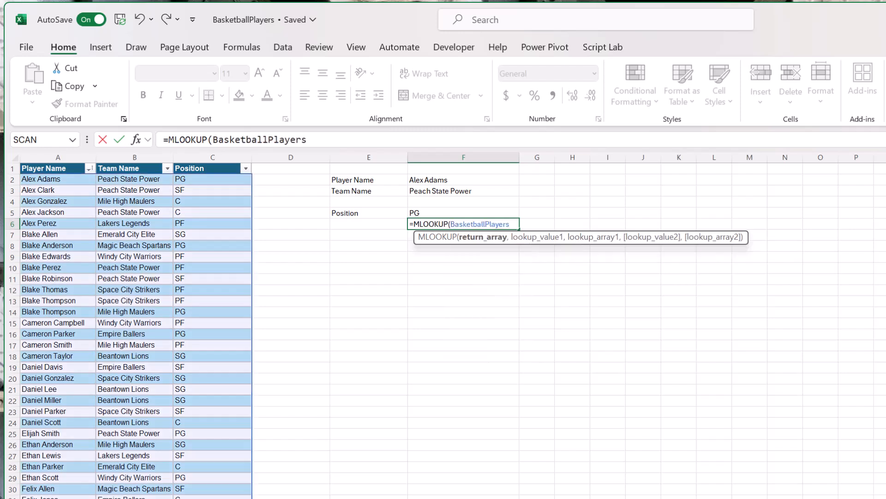
type("[")
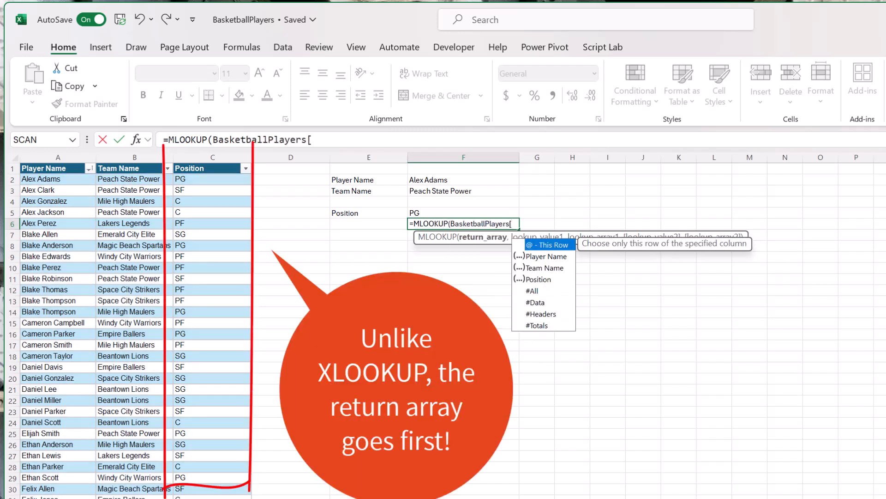
type("po")
key("Tab")
type("]")
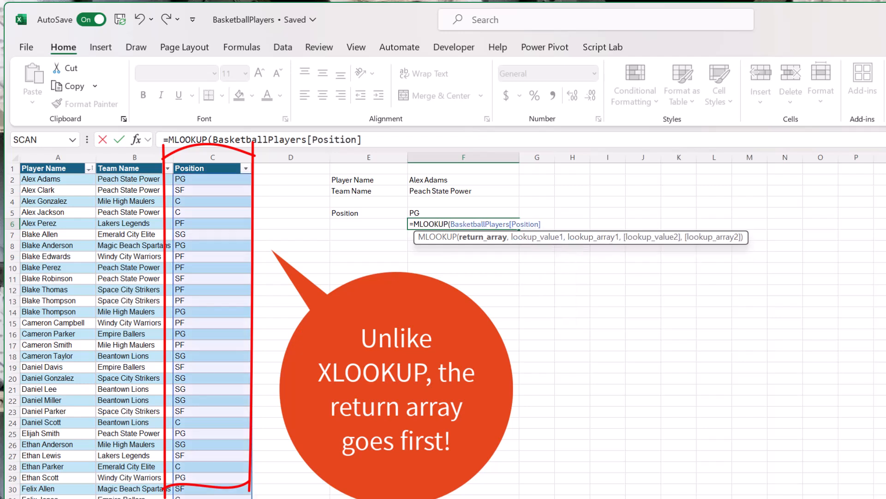
type(",")
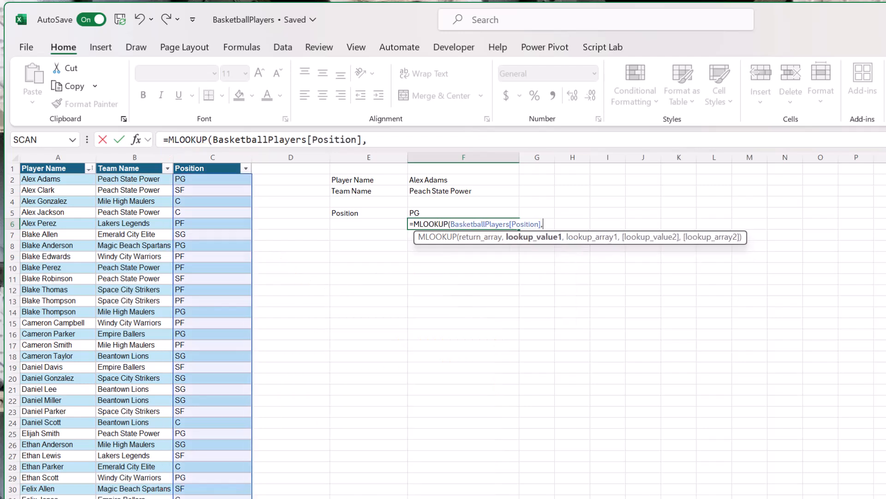
type("f2,")
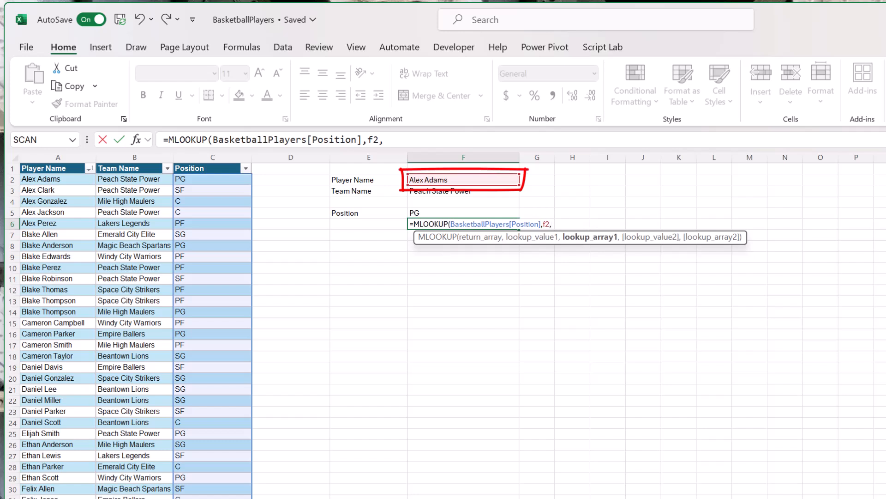
type("bas")
- Complete the MLOOKUP formula in F6 with F2 as lookup_value1 and BasketballPlayers[Player Name] as lookup_array1
key("Tab")
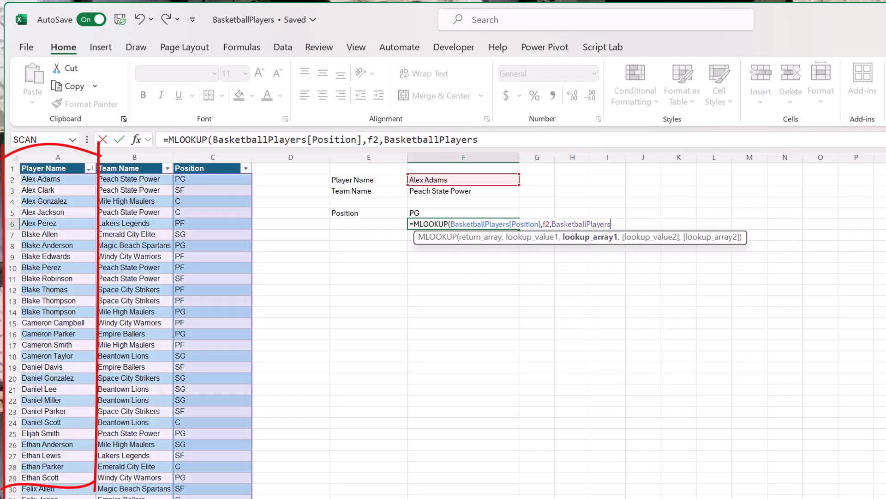
type("[")
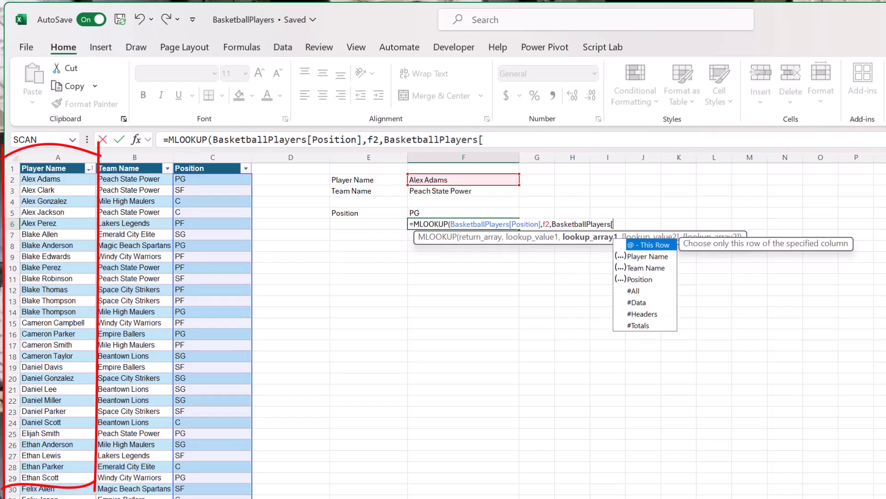
type("pl")
key("Tab")
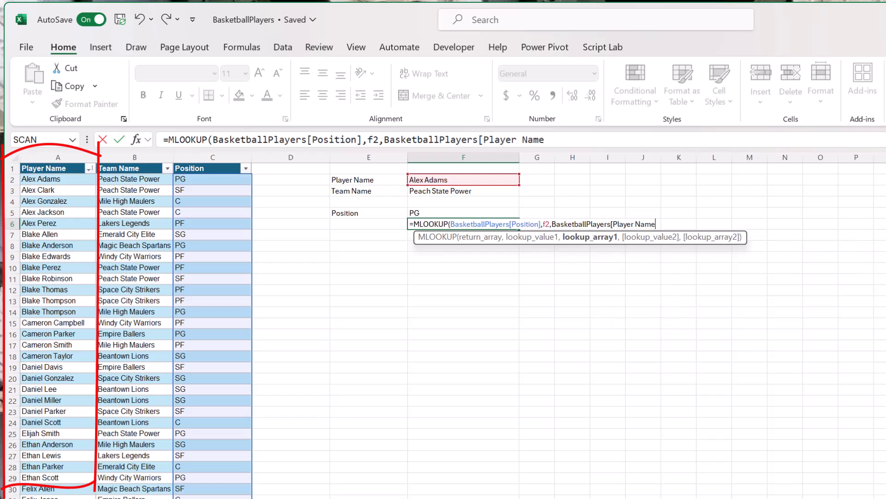
type("])")
key("Return")
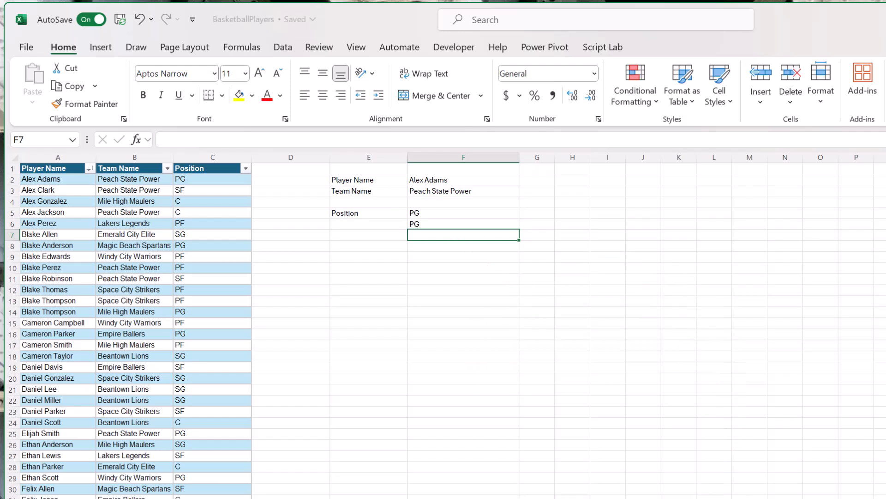
- Change the player name in F2 to the player listed in both rows 13 and 14 of the table
left_click(507, 180)
left_click(524, 180)
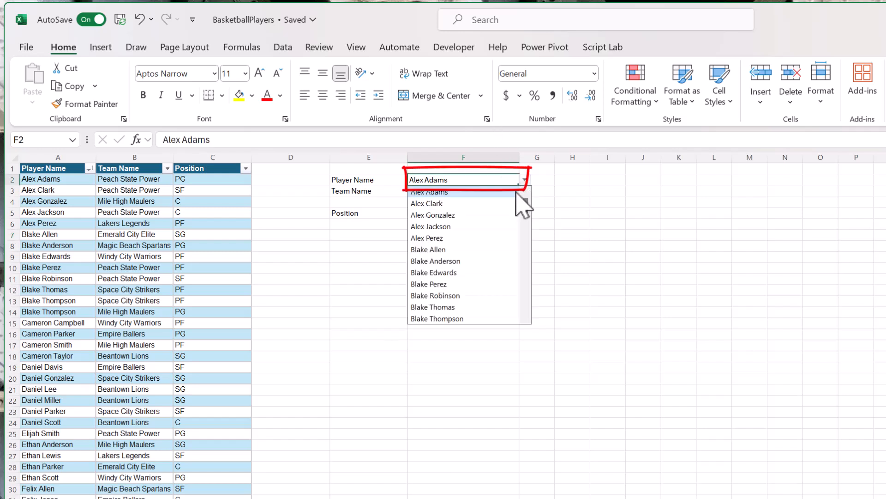
left_click(472, 319)
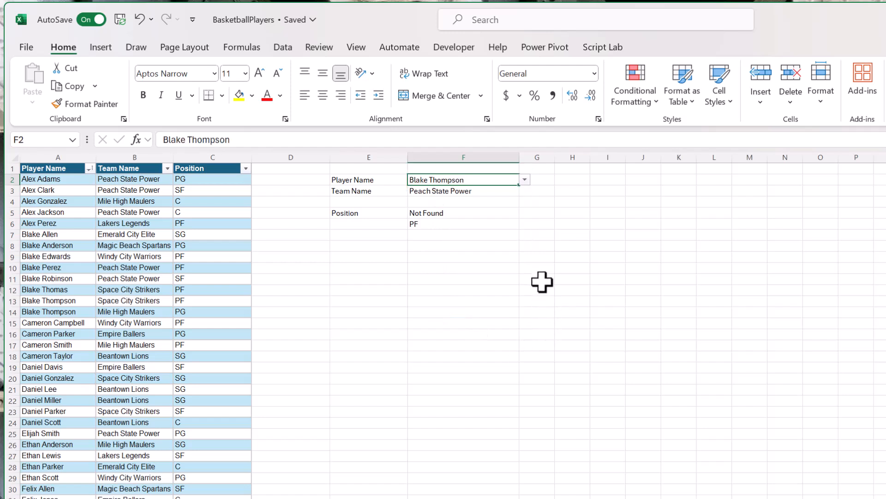
- Change the team name in F3 to Space City Strikers to test both position lookups with this player
left_click(516, 191)
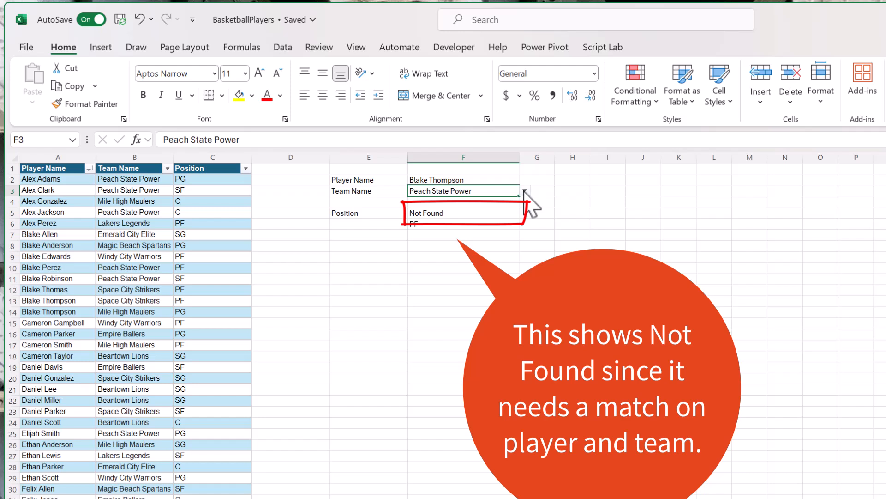
left_click(525, 191)
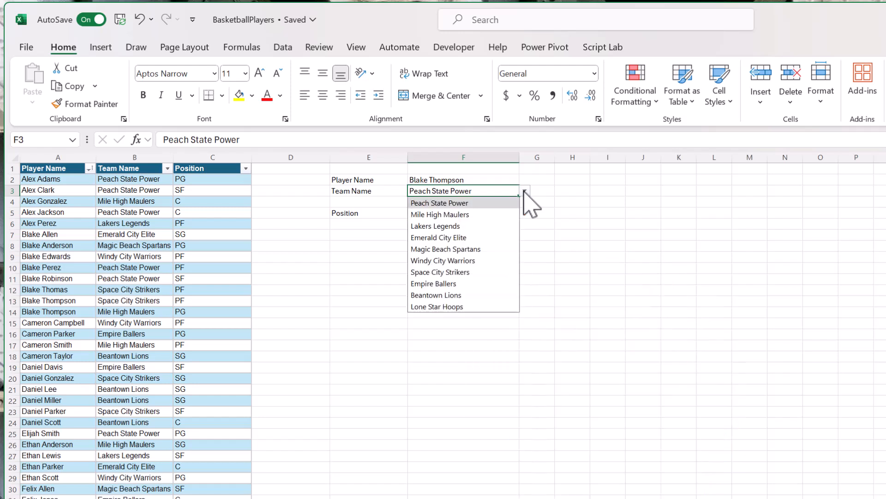
left_click(469, 272)
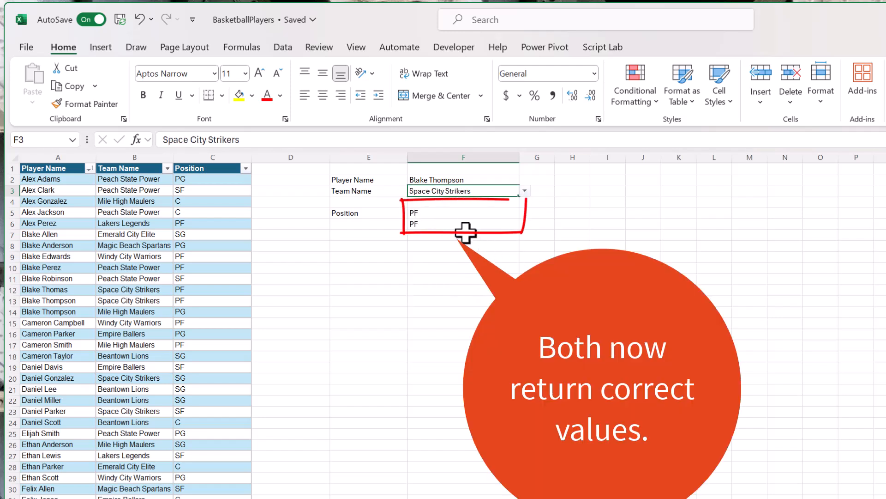
- Extend the MLOOKUP formula in F6 with F3 as lookup_value2 and BasketballPlayers[Team Name] as lookup_array2
left_click(459, 224)
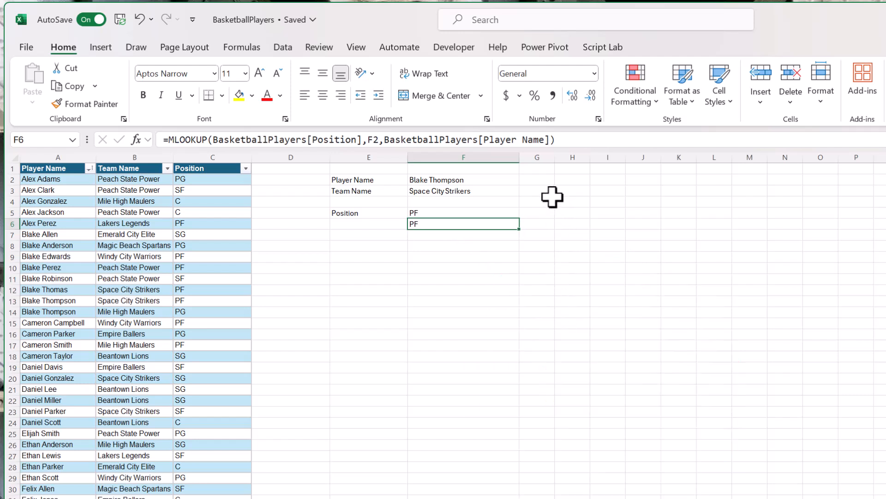
left_click(550, 140)
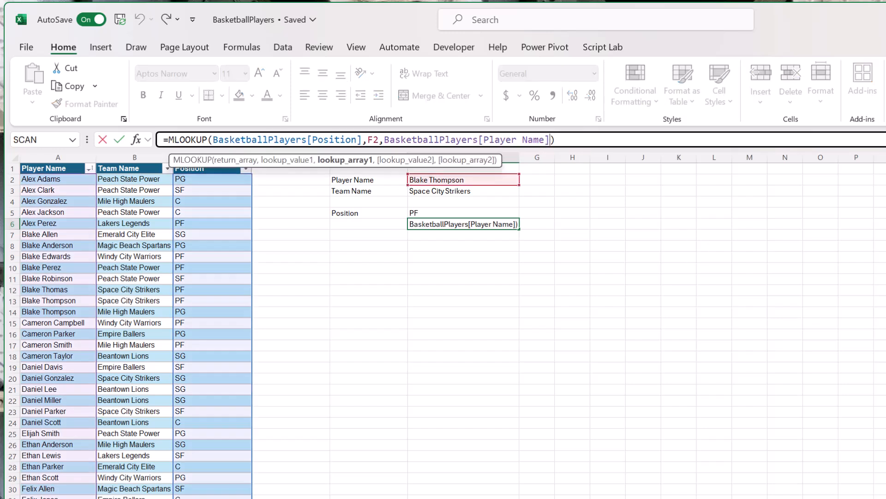
type(",f")
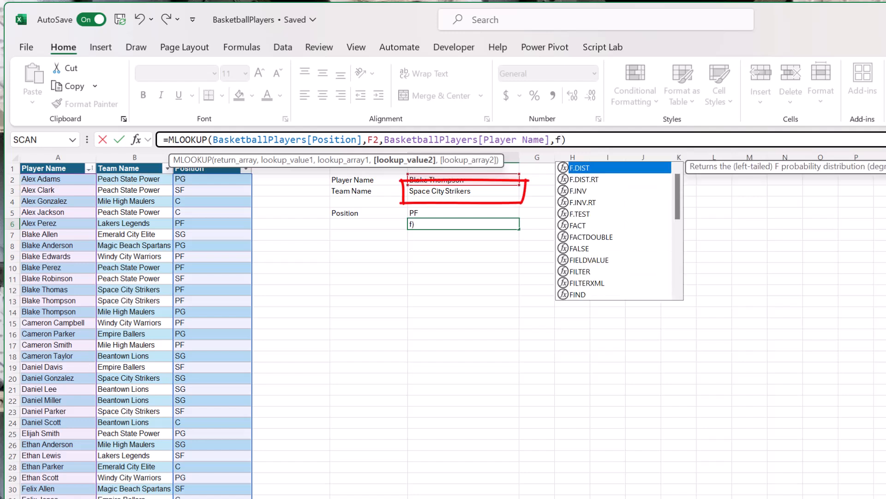
type("3")
type(",b")
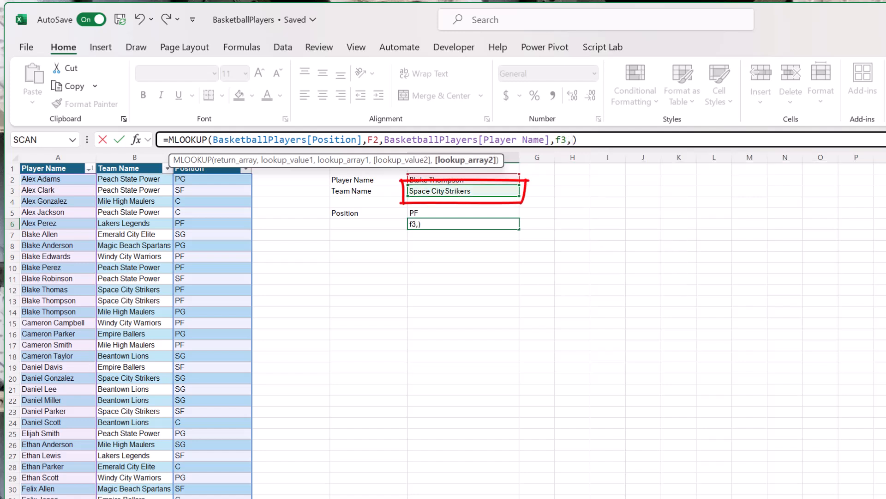
type("ask")
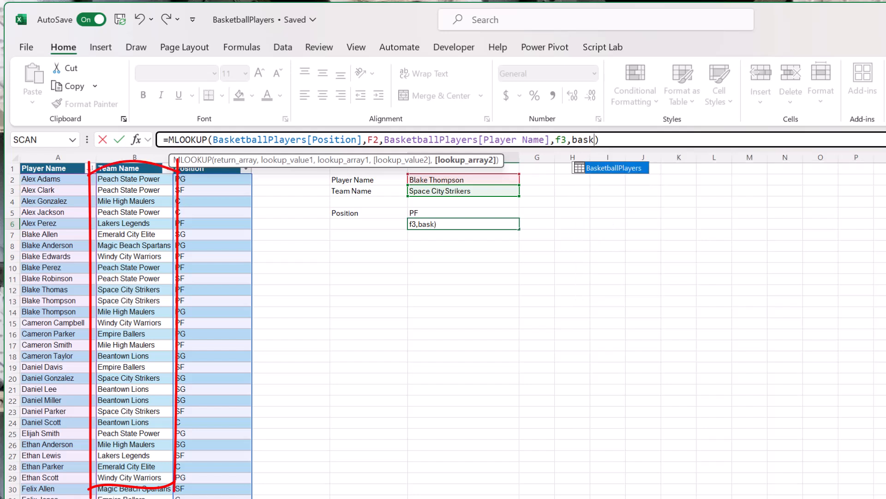
key("Tab")
type("[tea")
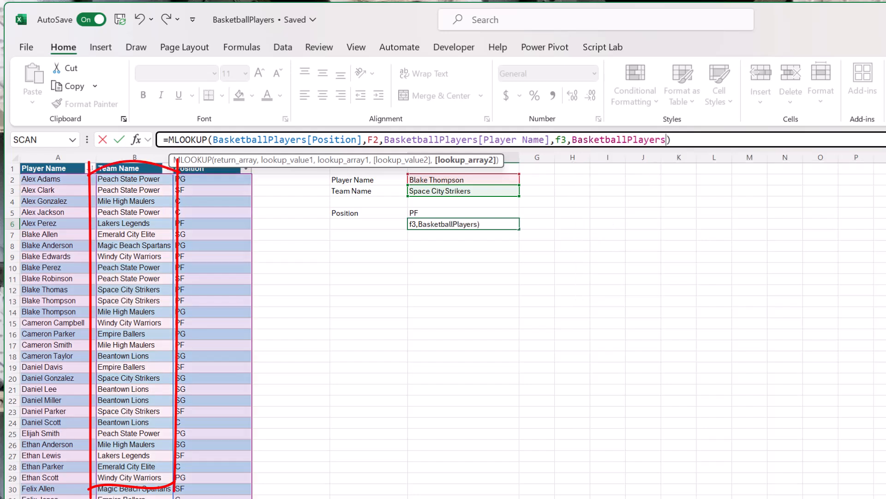
key("Tab")
type("]")
key("Return")
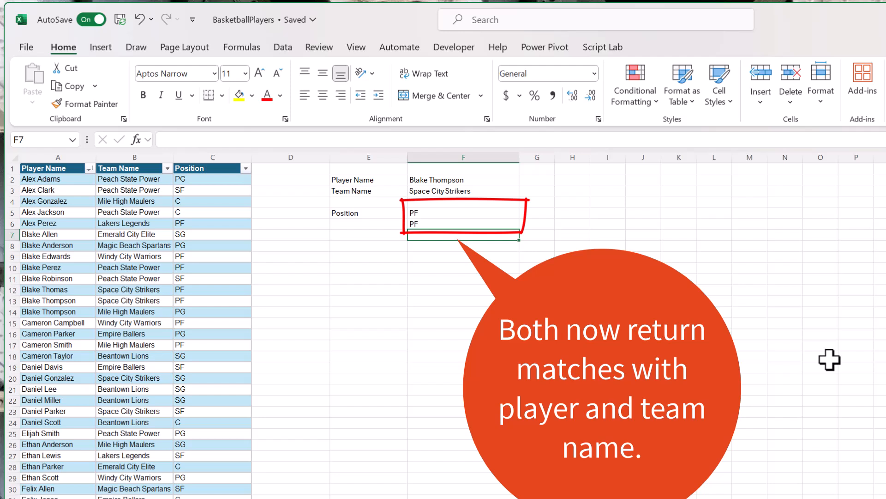
- Test the lookups by setting the team name in F3 to Mile High Maulers and then to Windy City Warriors
left_click(510, 190)
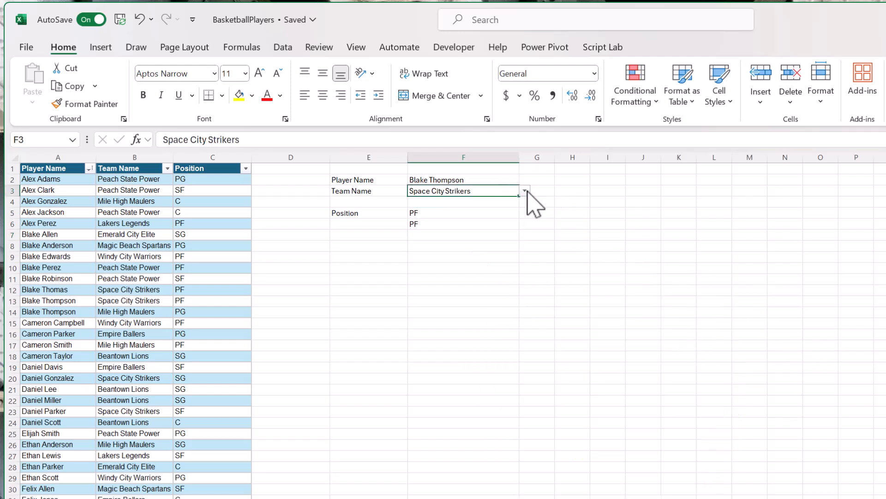
left_click(524, 191)
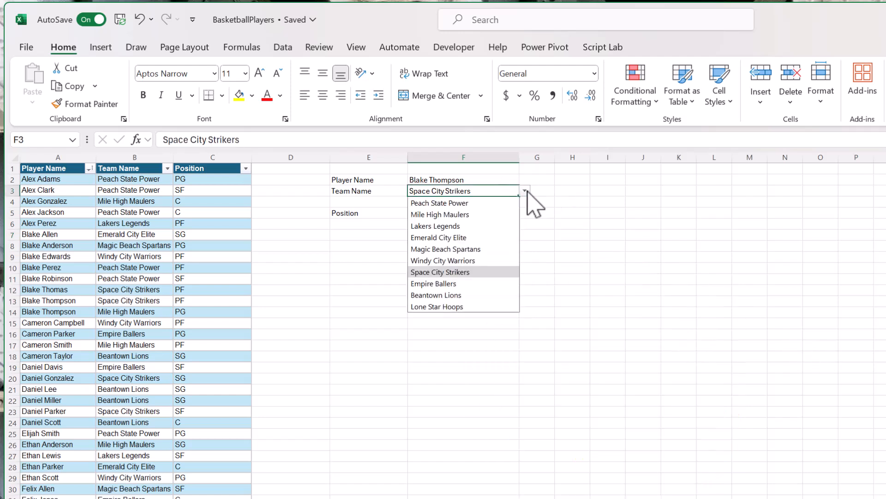
left_click(508, 214)
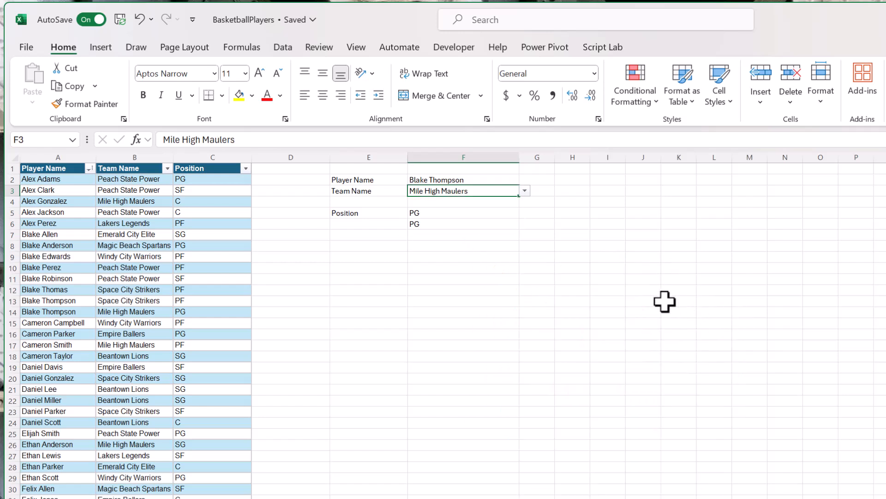
left_click(525, 191)
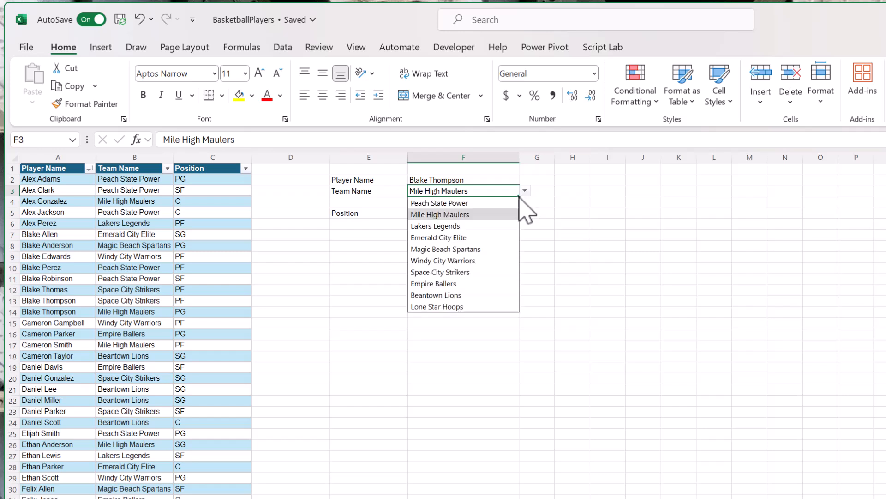
left_click(498, 261)
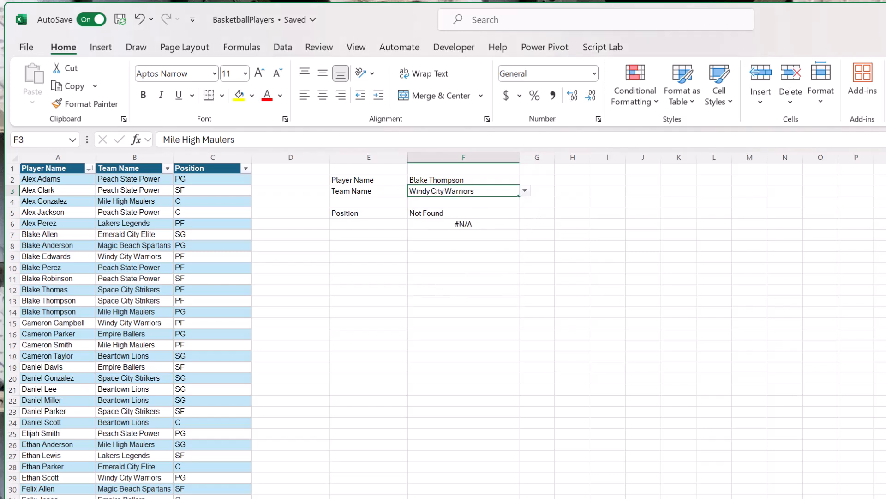